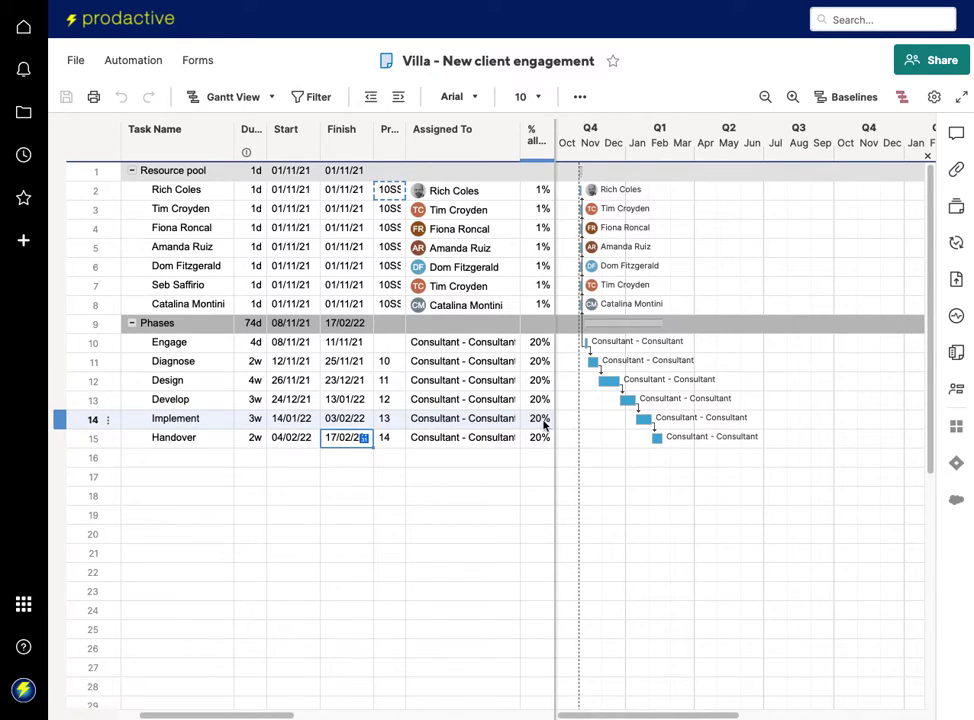
# - Link the Villa sheet to a new Confirmed Resource Management project dated 01/11/21 to 17/02/22
pyautogui.moveTo(478, 350)
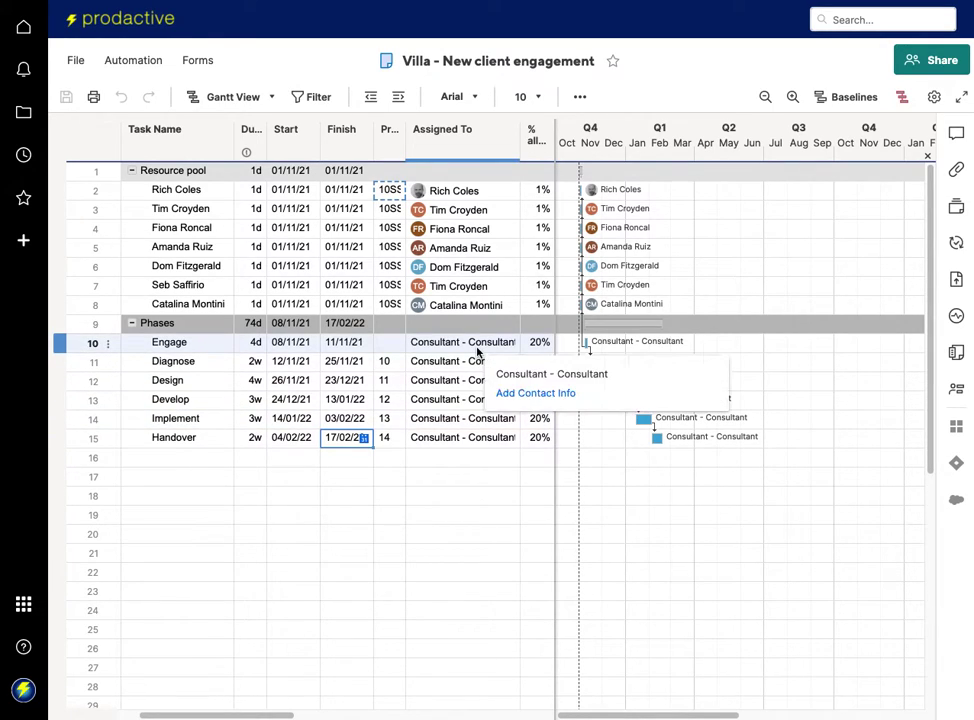
pyautogui.click(500, 479)
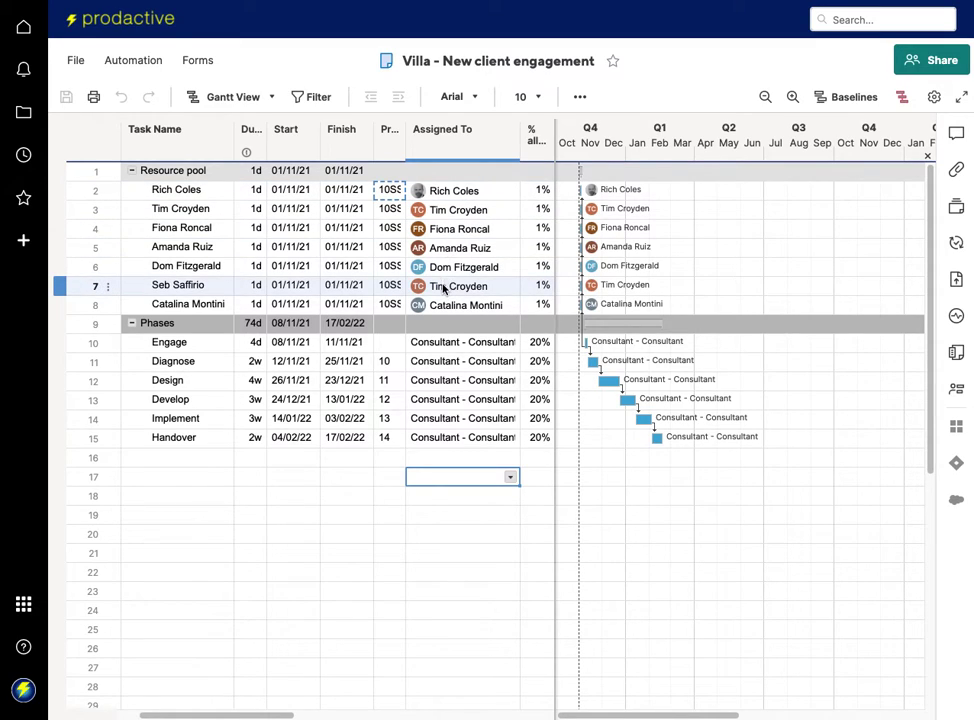
pyautogui.moveTo(443, 293)
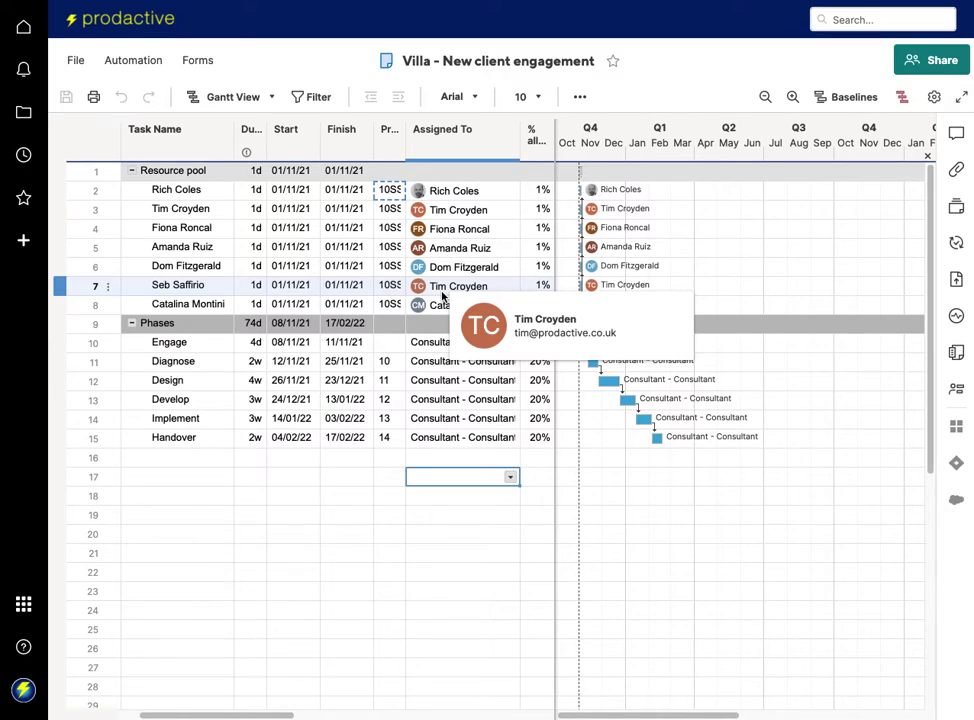
pyautogui.moveTo(408, 405)
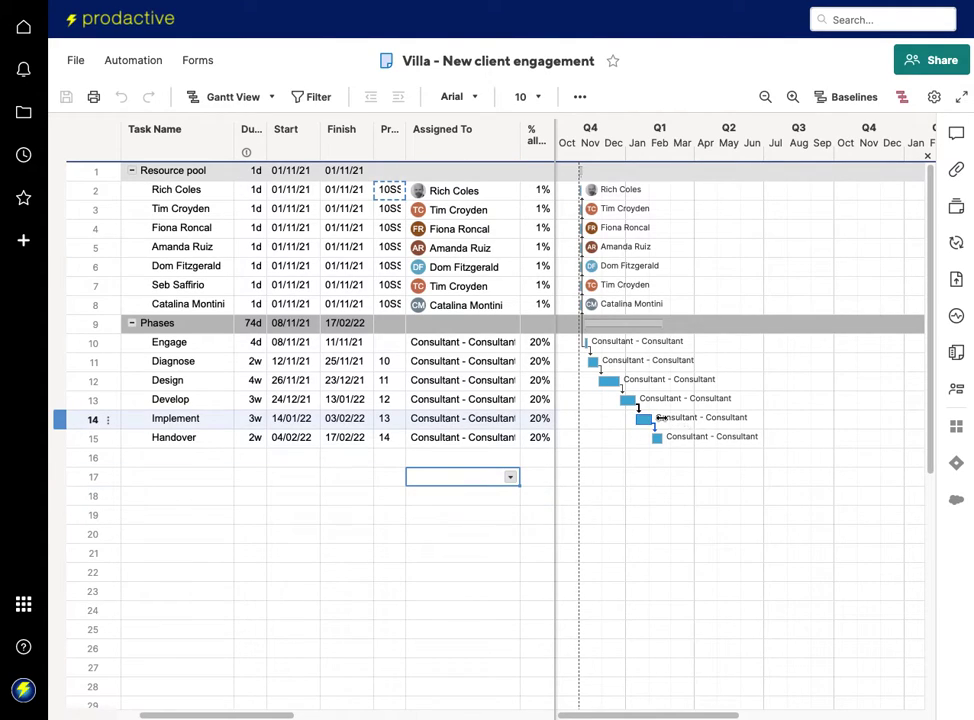
pyautogui.click(955, 393)
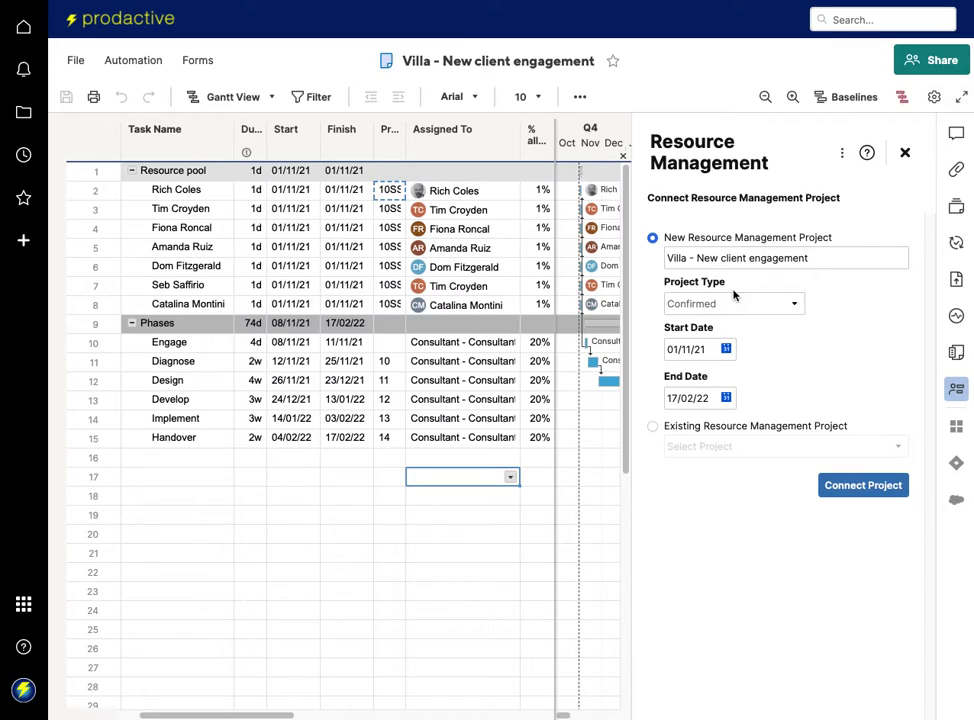
pyautogui.click(796, 305)
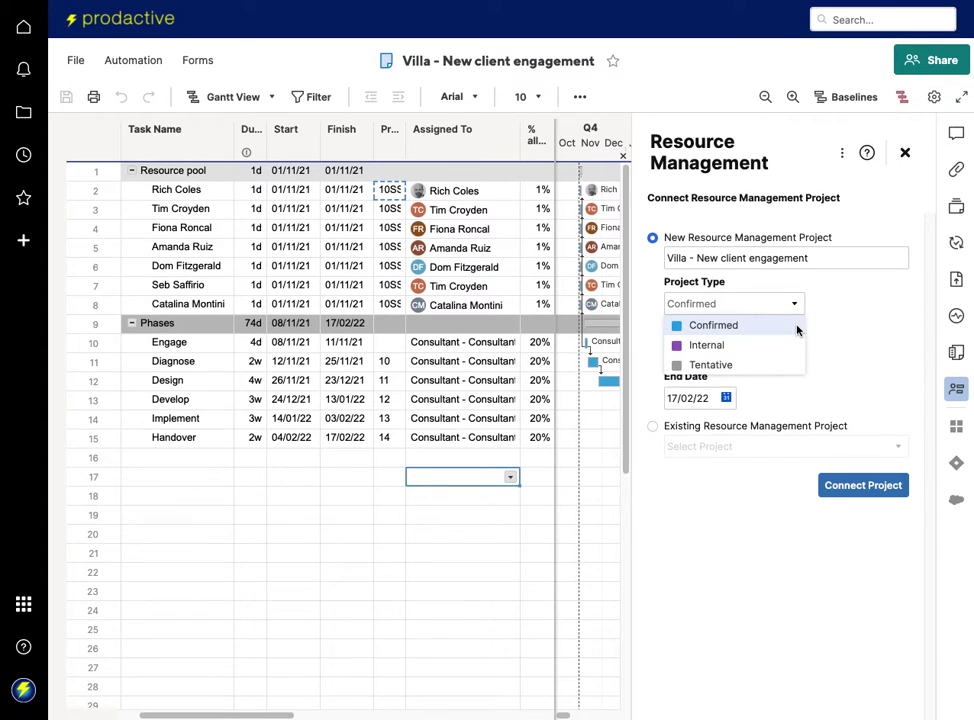
pyautogui.click(797, 330)
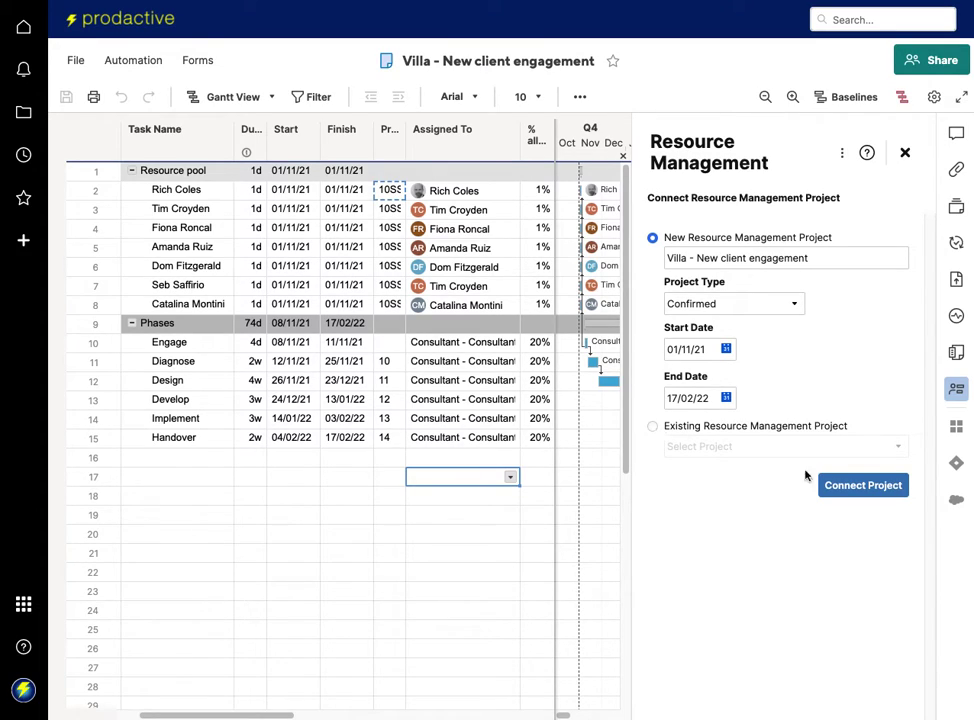
pyautogui.click(838, 485)
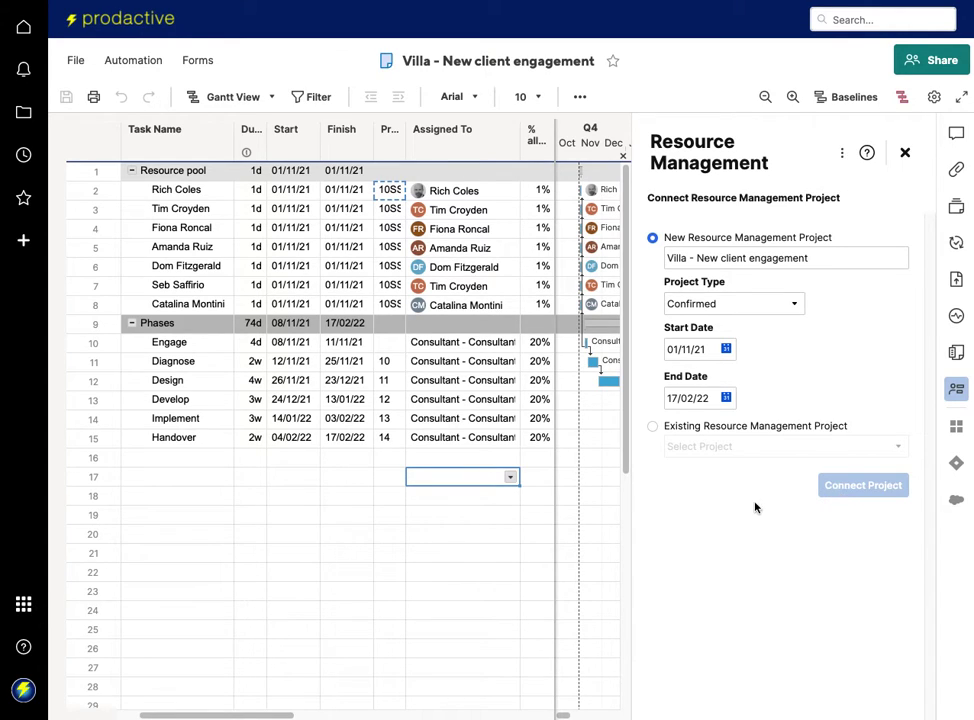
pyautogui.scroll(-1, 745, 487)
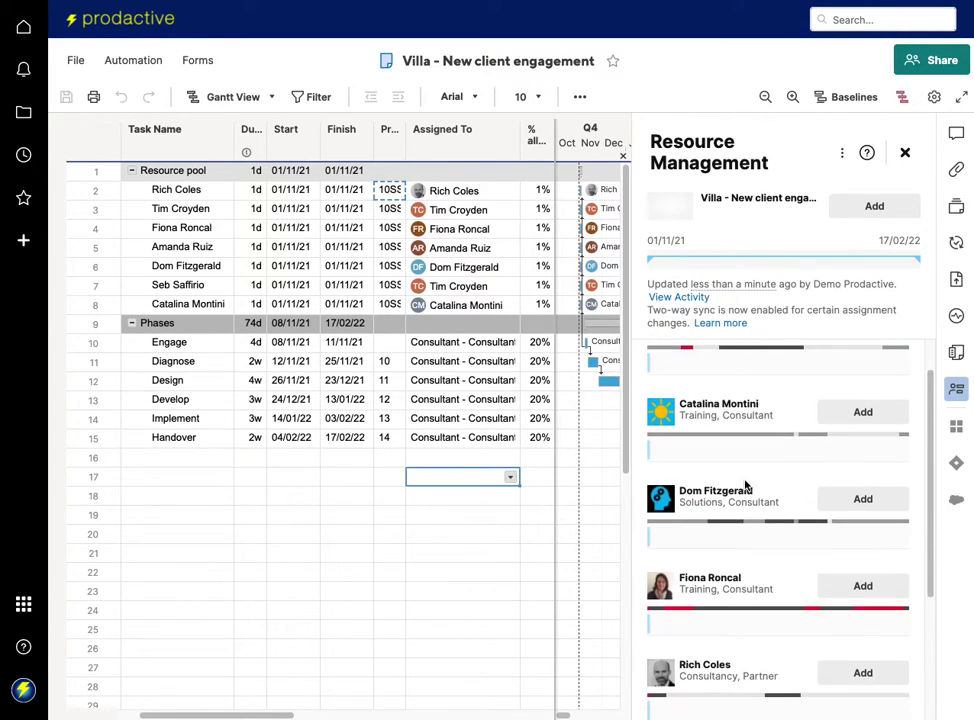
pyautogui.scroll(1, 745, 487)
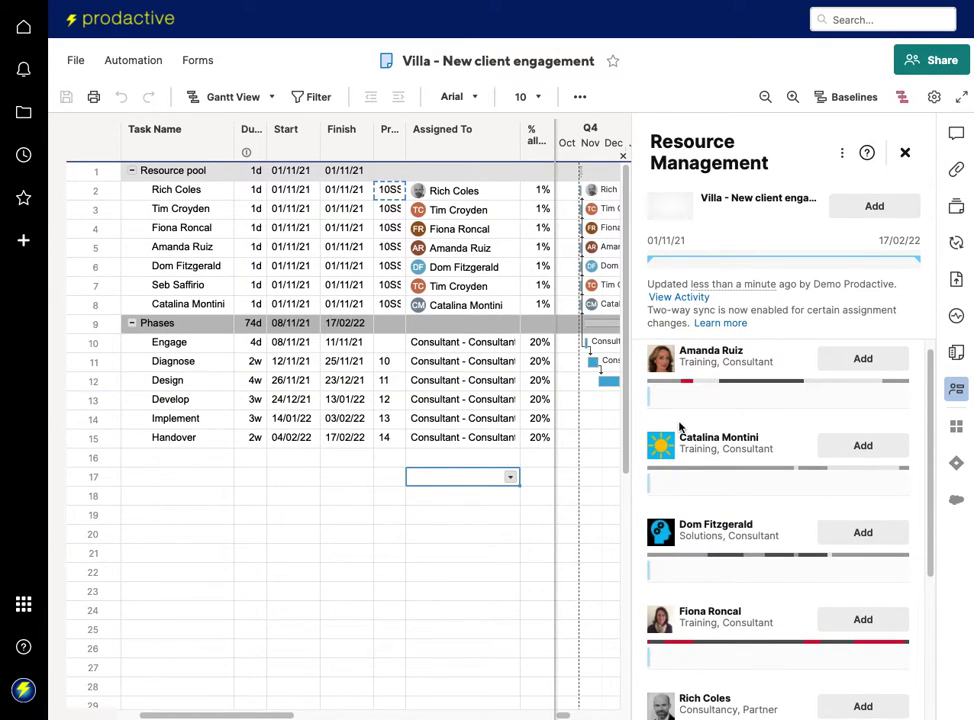
pyautogui.scroll(-1, 680, 427)
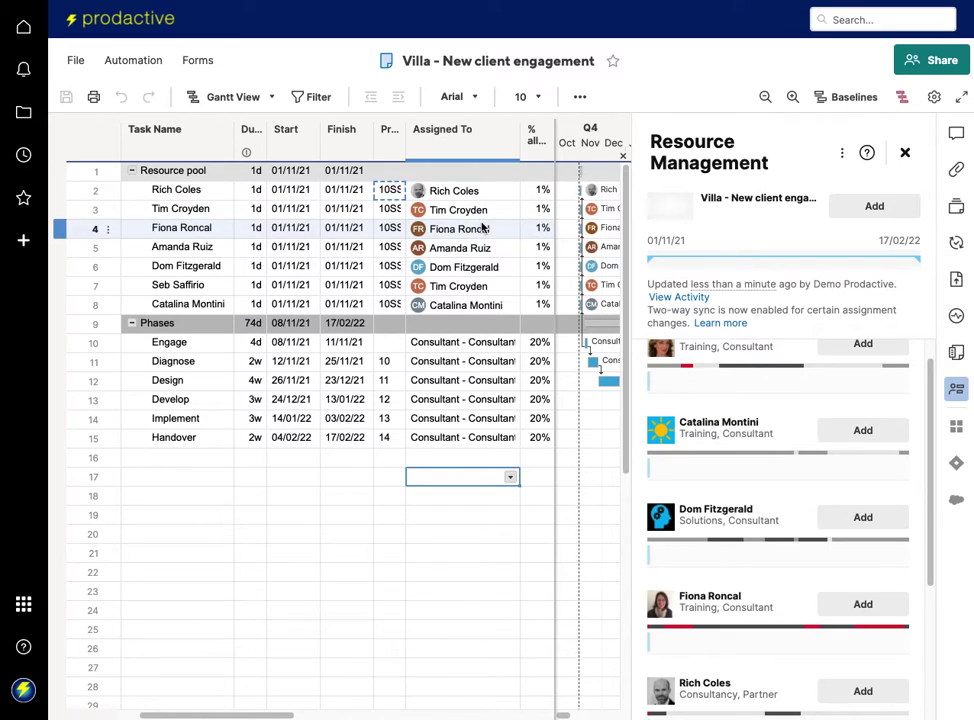
pyautogui.scroll(-5, 731, 557)
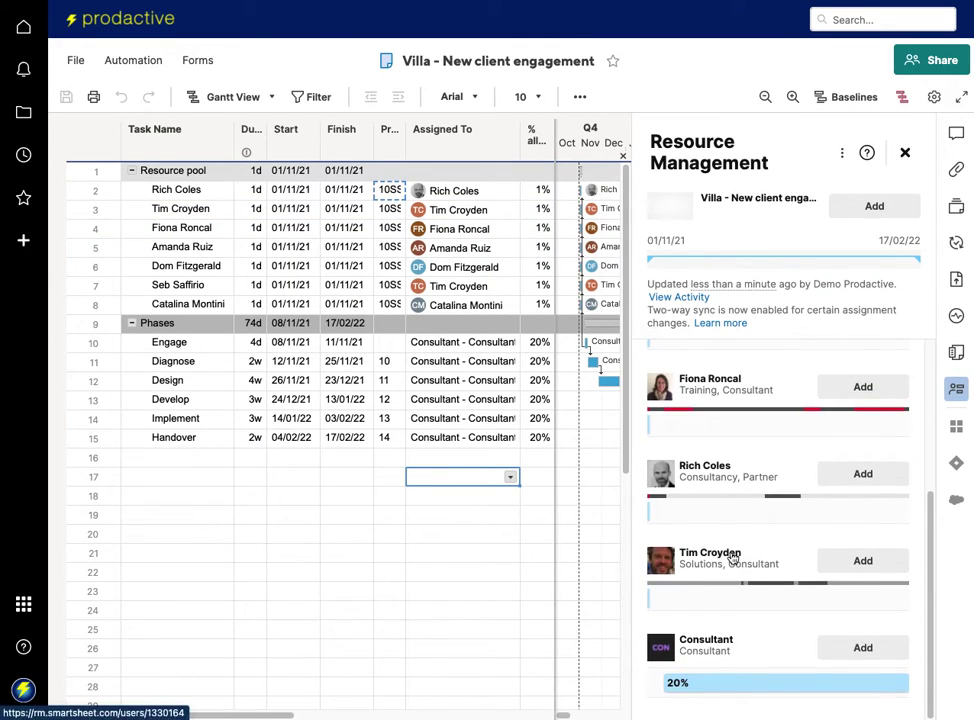
pyautogui.scroll(2, 731, 557)
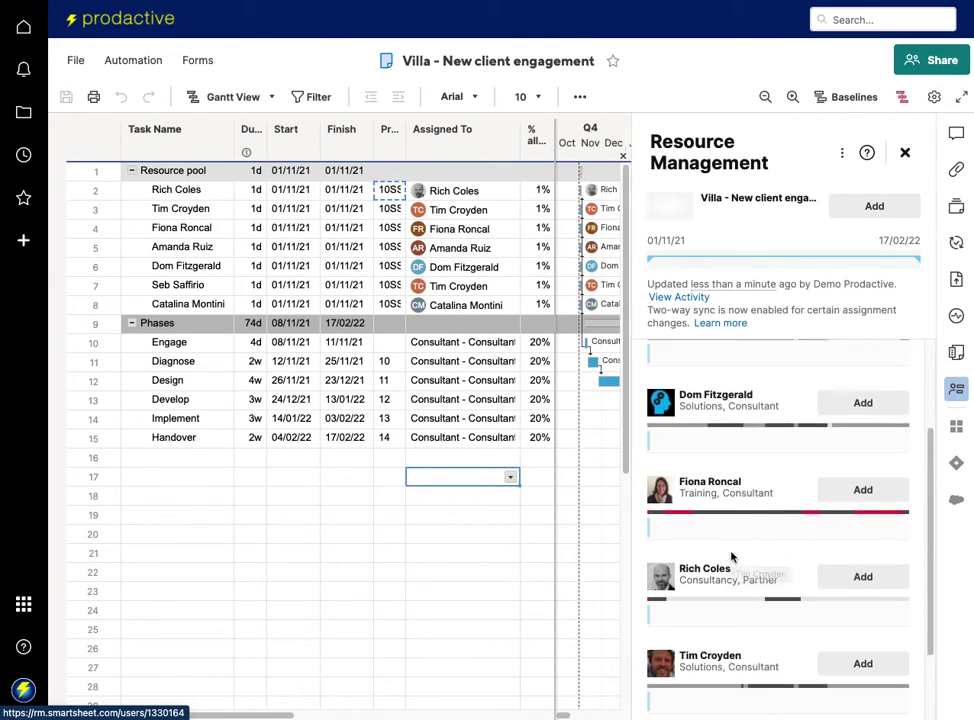
pyautogui.scroll(2, 731, 557)
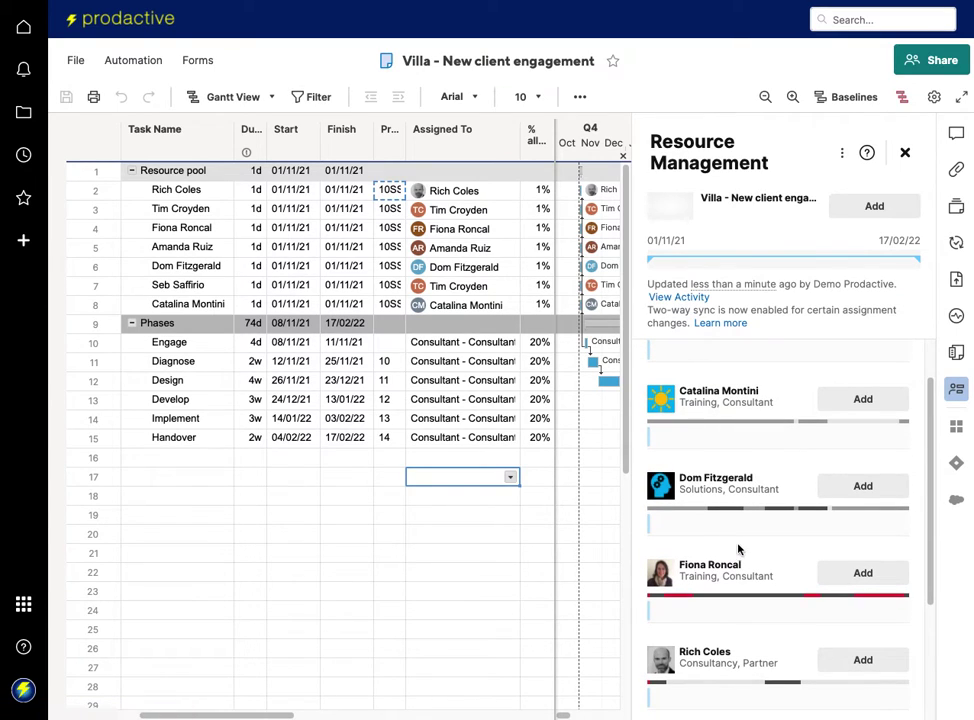
pyautogui.scroll(-2, 738, 549)
pyautogui.scroll(4, 738, 549)
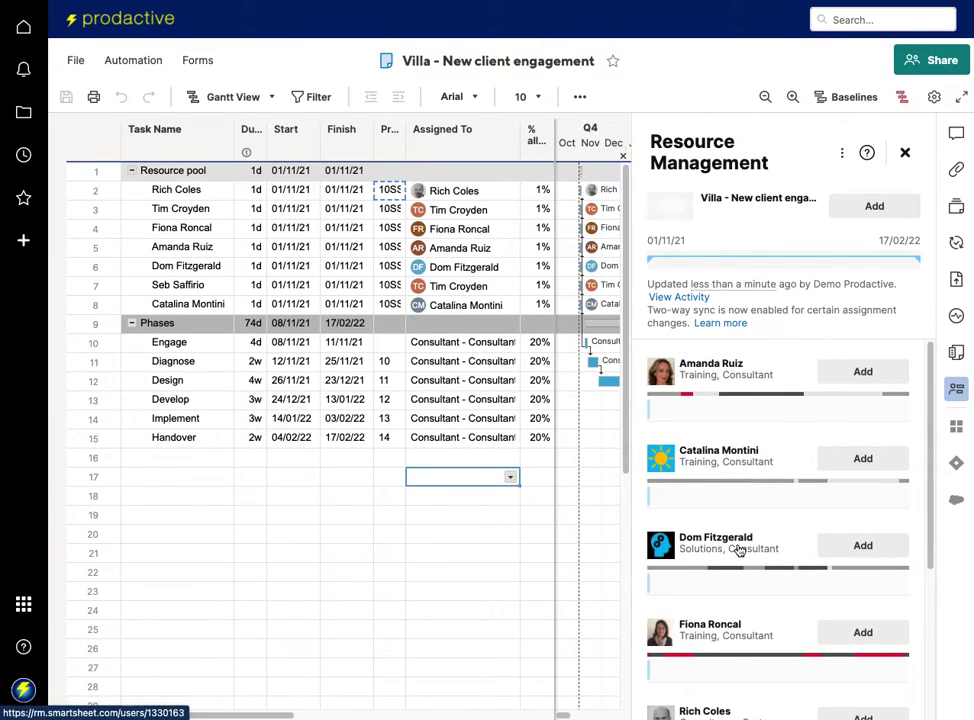
pyautogui.scroll(-6, 738, 549)
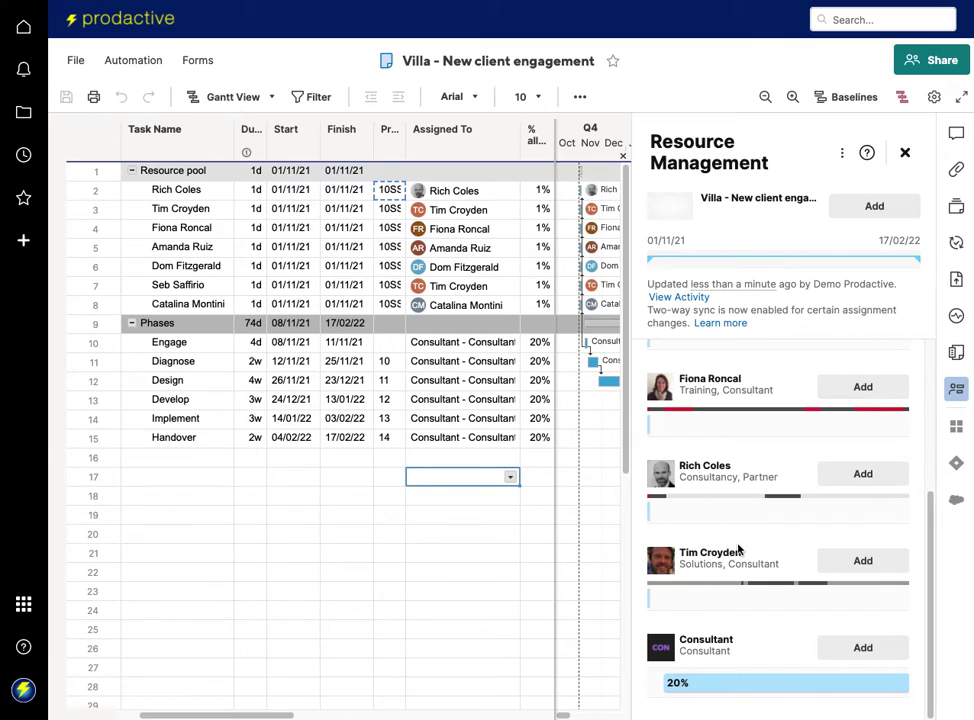
pyautogui.moveTo(498, 312)
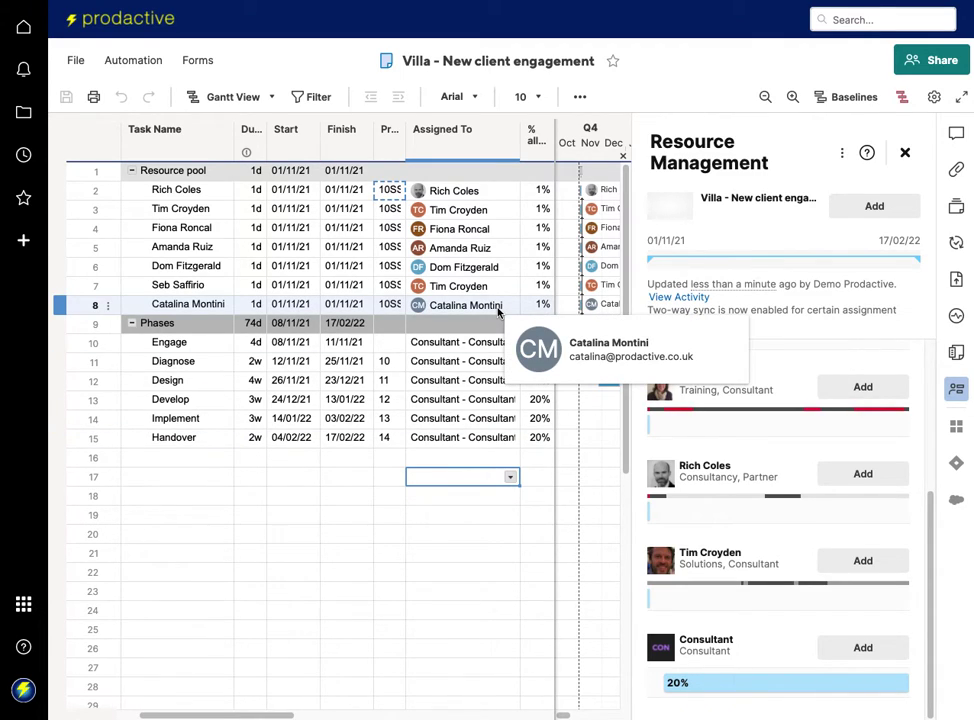
# - Change row 7's Assigned To to the matching team member's contact
pyautogui.click(482, 288)
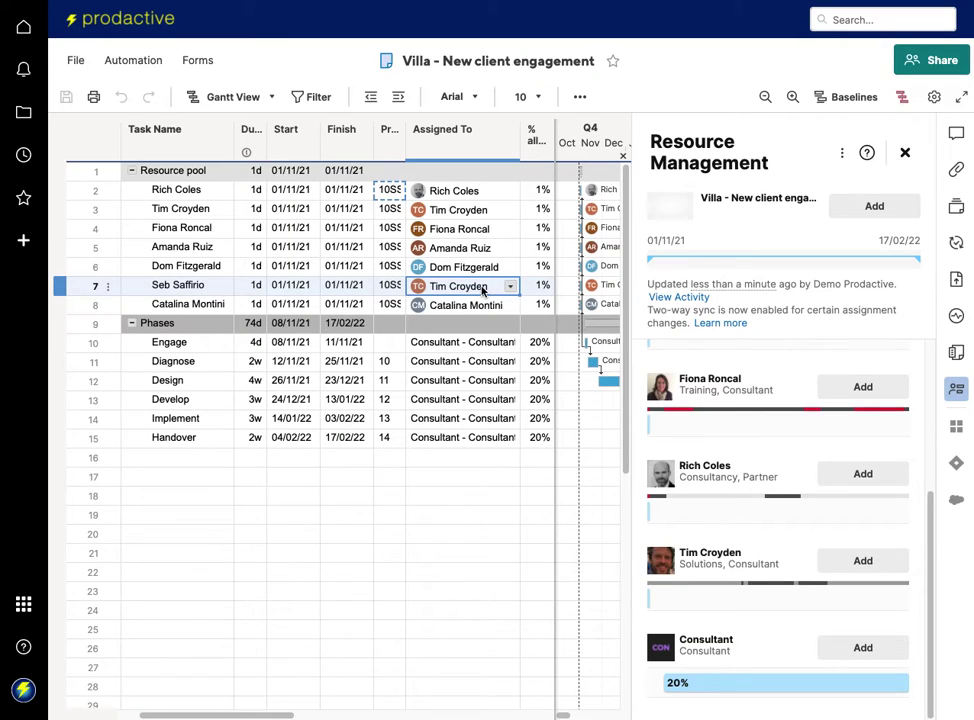
pyautogui.write('seb')
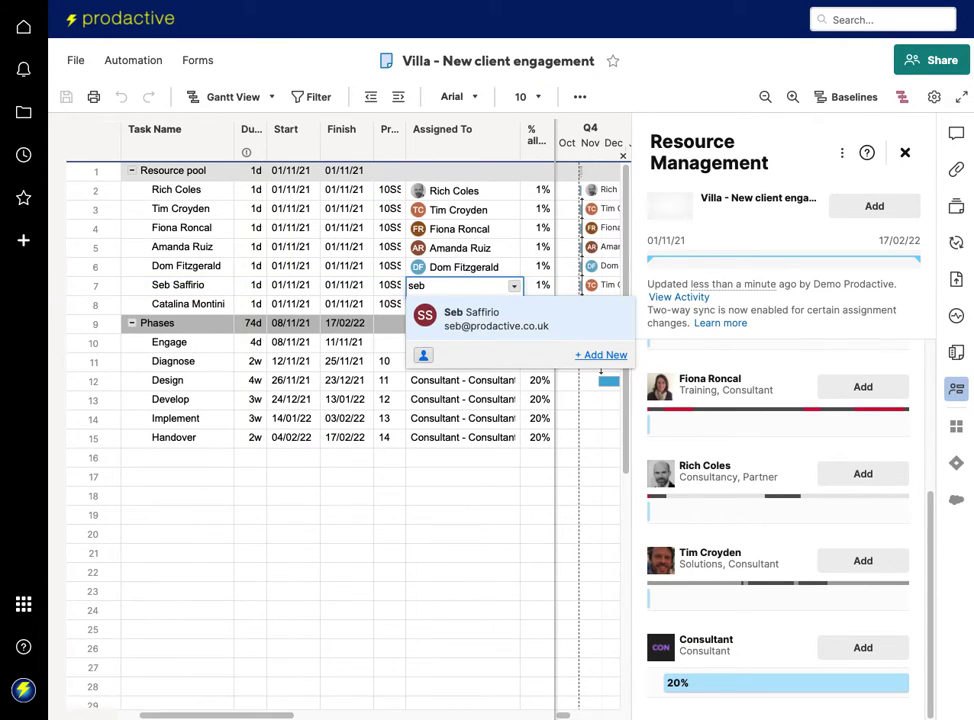
pyautogui.press('Return')
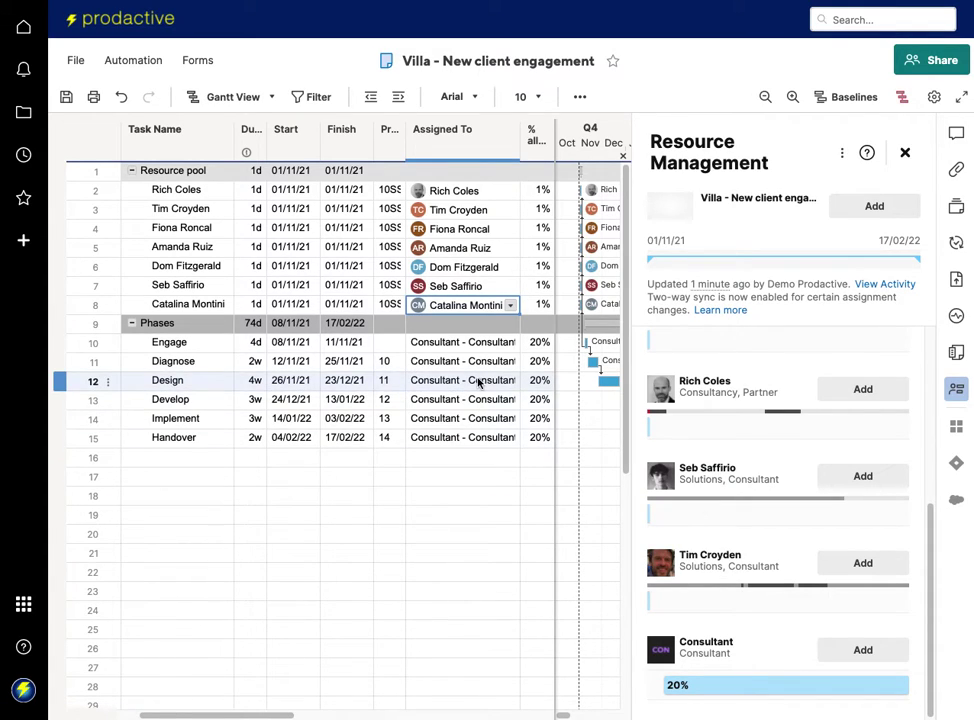
pyautogui.scroll(1, 707, 521)
pyautogui.scroll(3, 707, 521)
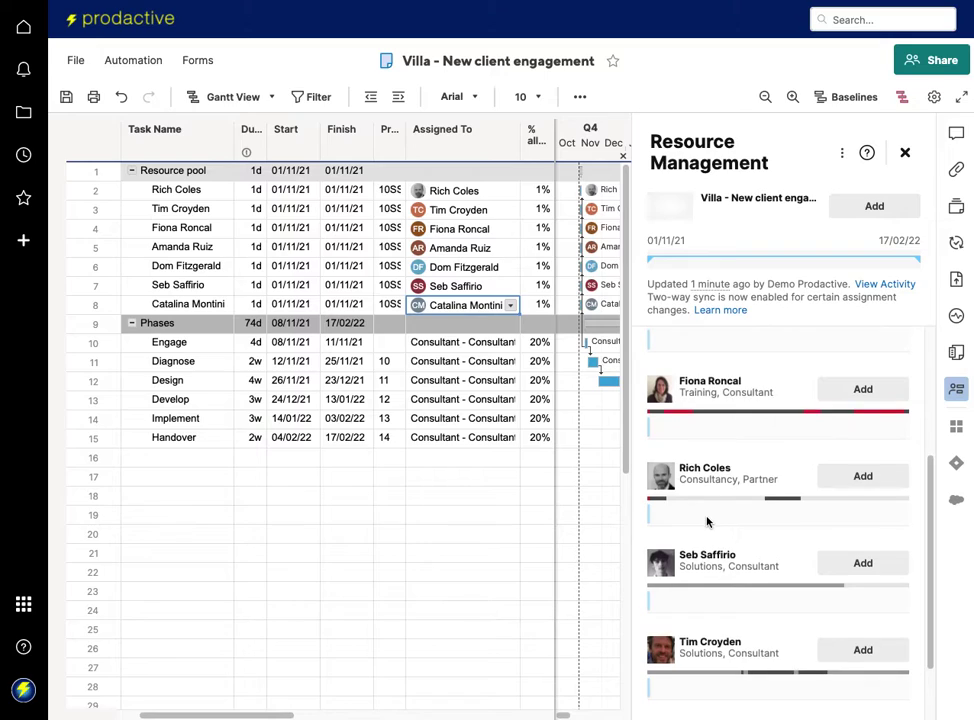
pyautogui.scroll(-3, 707, 521)
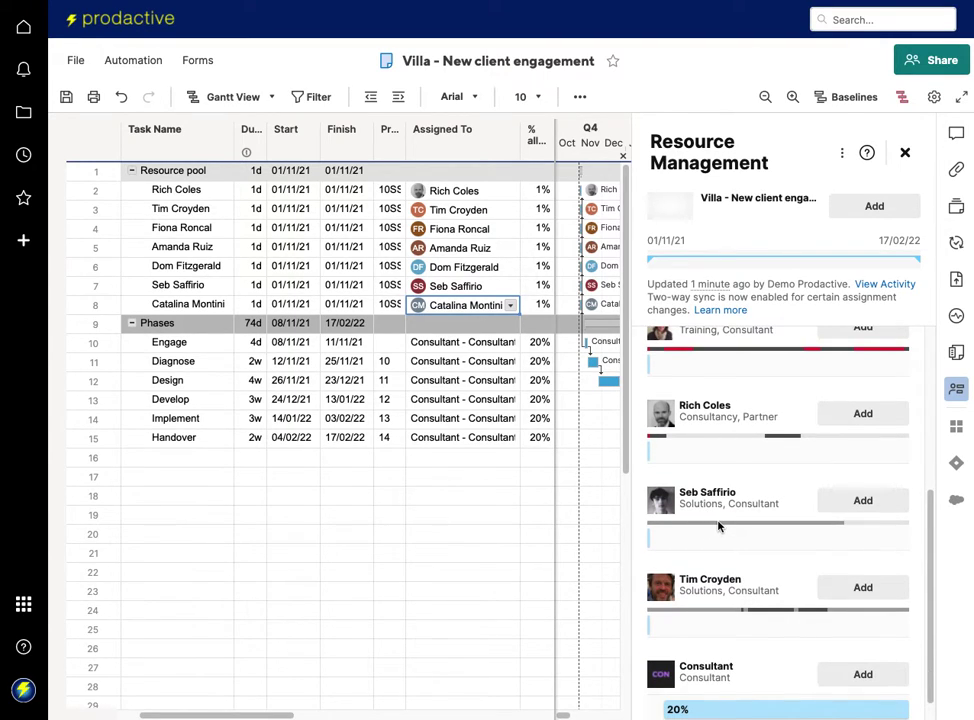
pyautogui.moveTo(718, 528)
pyautogui.scroll(-1, 718, 528)
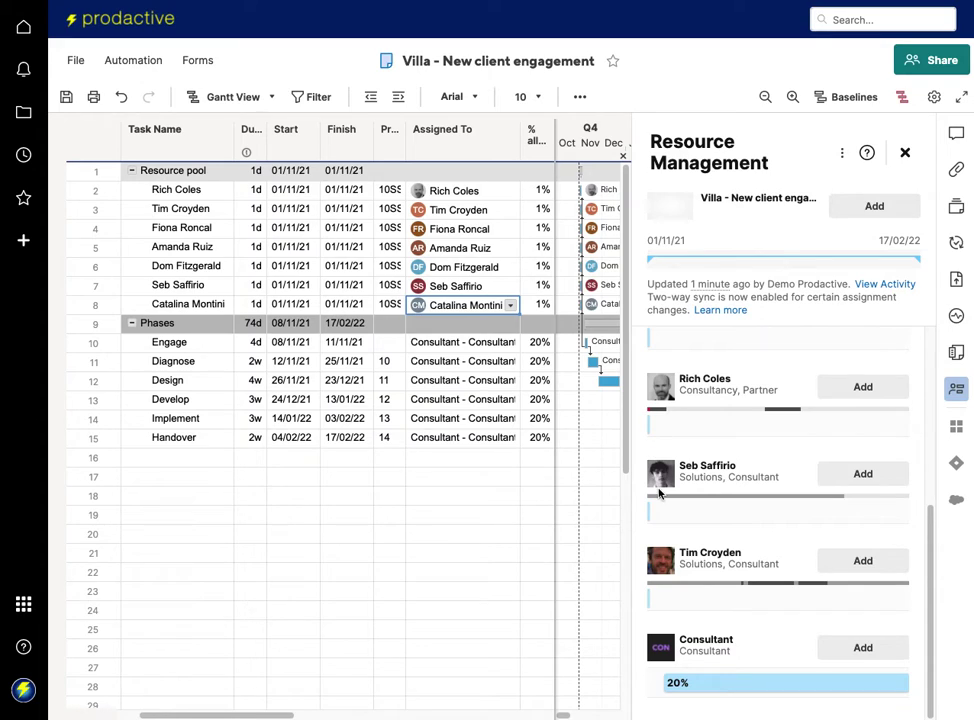
pyautogui.scroll(5, 659, 491)
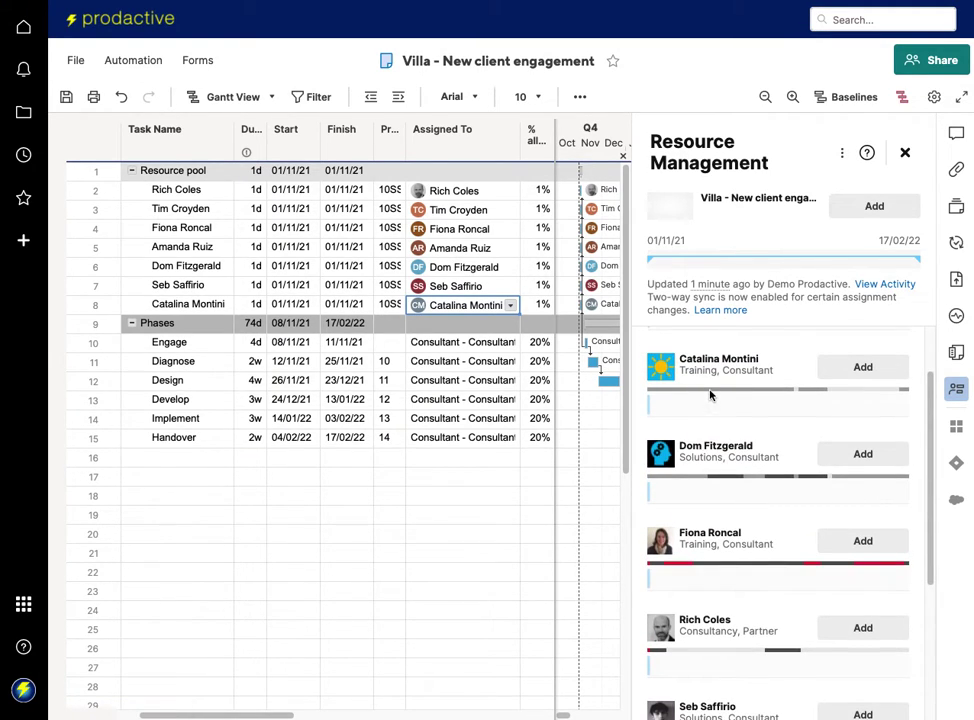
pyautogui.moveTo(710, 394)
pyautogui.scroll(-3, 680, 522)
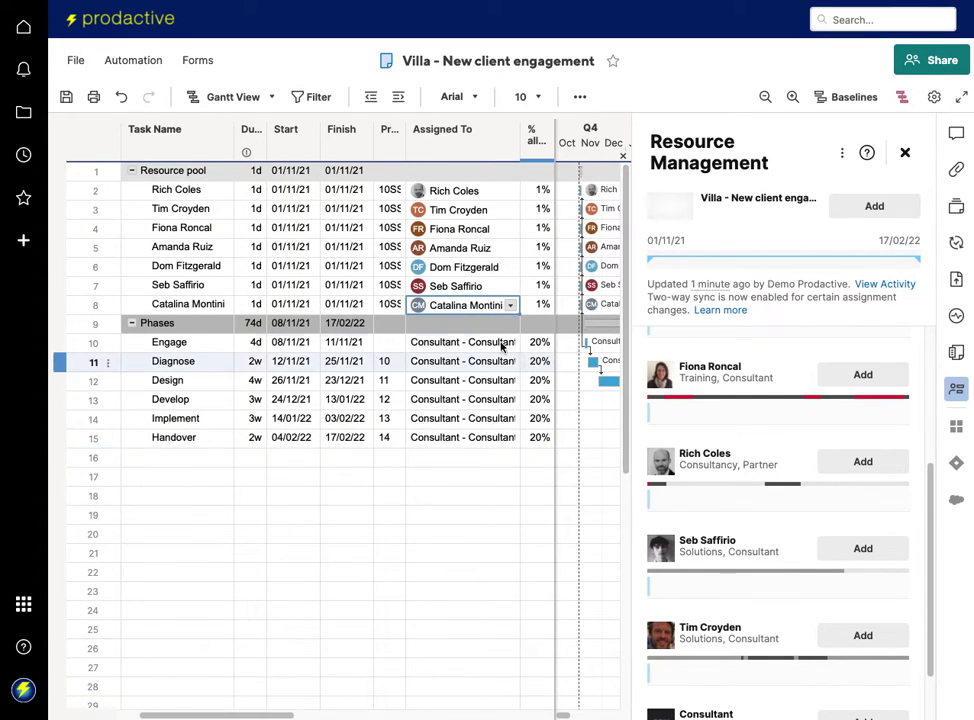
# - Copy row 7's consultant into the Assigned To cells of all six phases
pyautogui.click(466, 288)
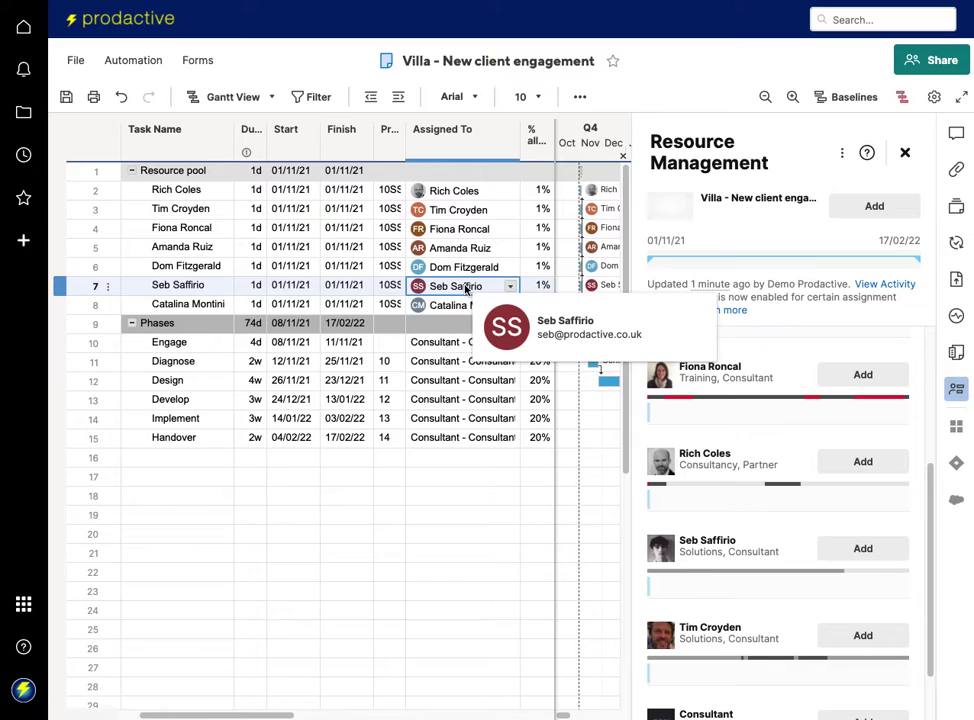
pyautogui.hotkey('ctrl', 'c')
pyautogui.click(444, 343)
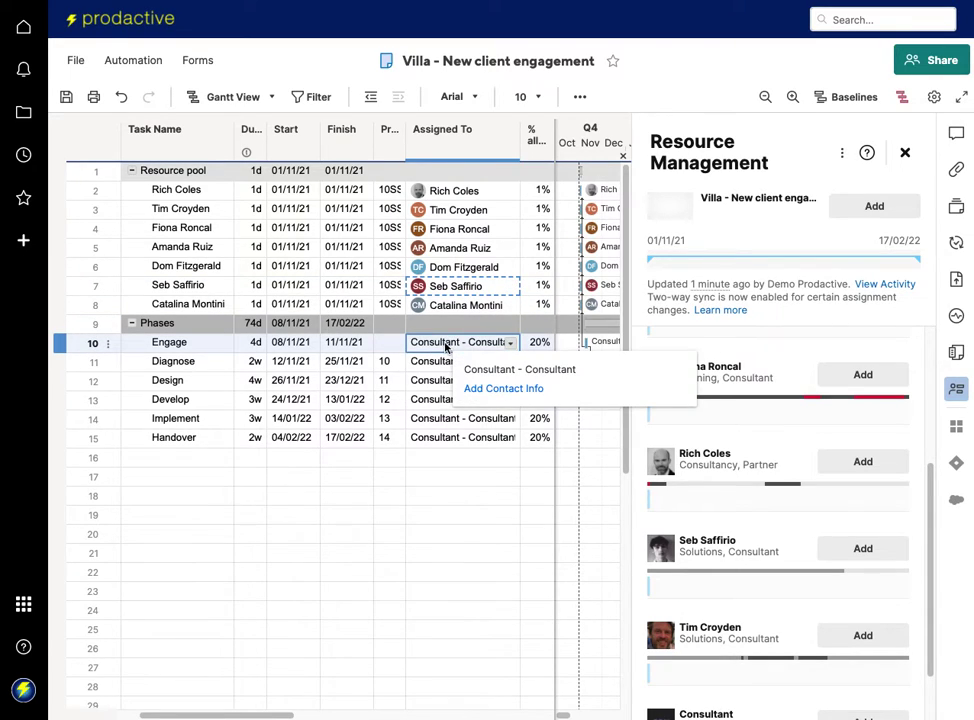
pyautogui.moveTo(446, 346); pyautogui.dragTo(446, 437)
pyautogui.hotkey('ctrl', 'v')
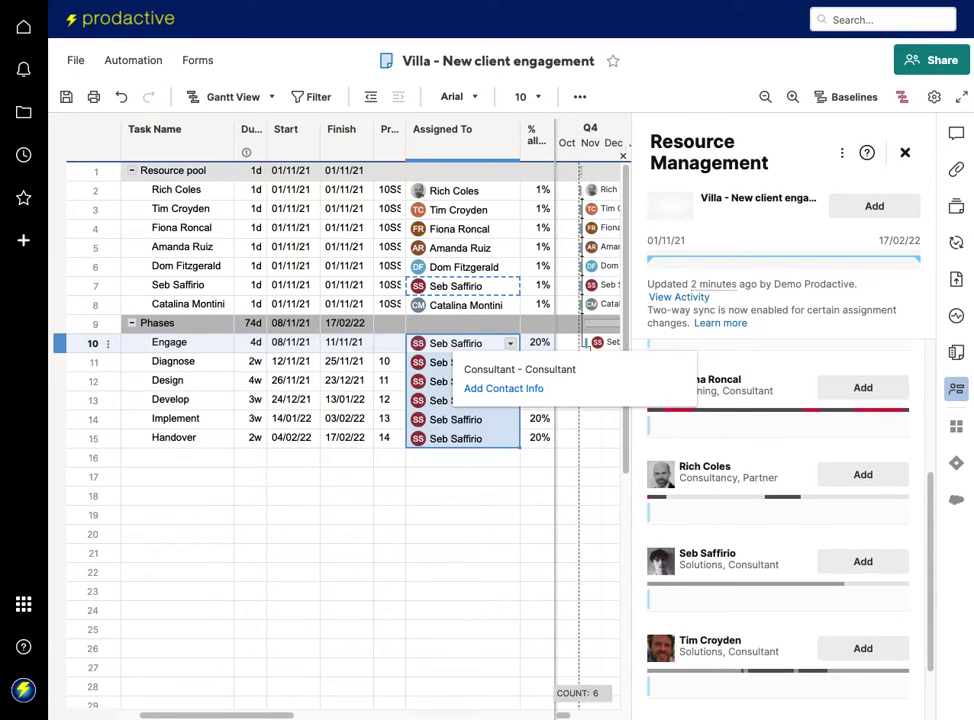
# - Set % allocation to 0 for resource pool rows 2 through 8
pyautogui.click(541, 305)
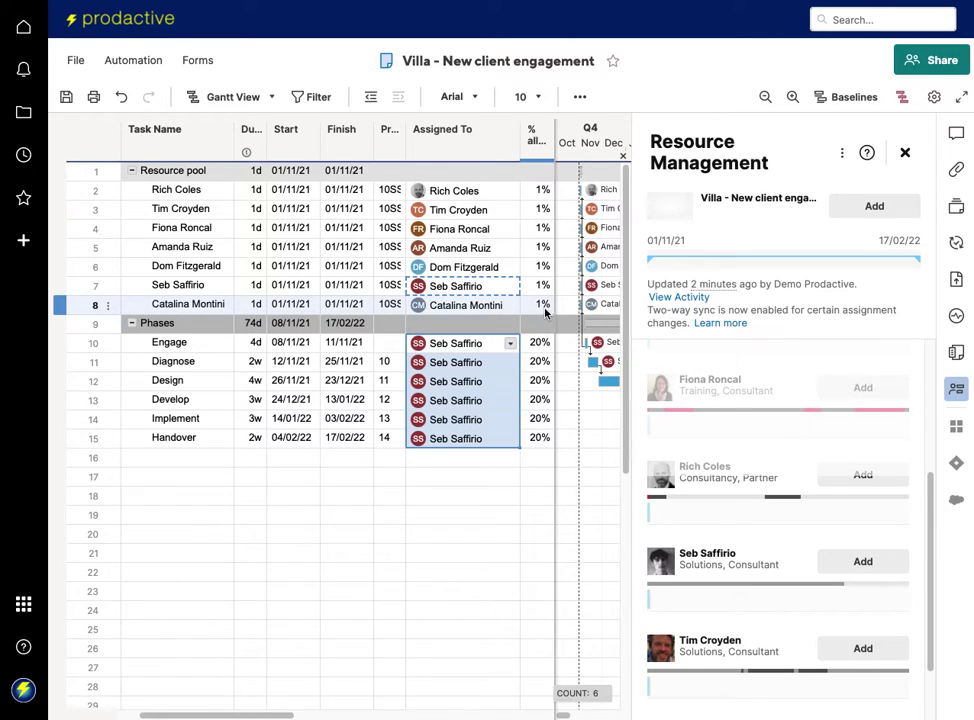
pyautogui.write('0')
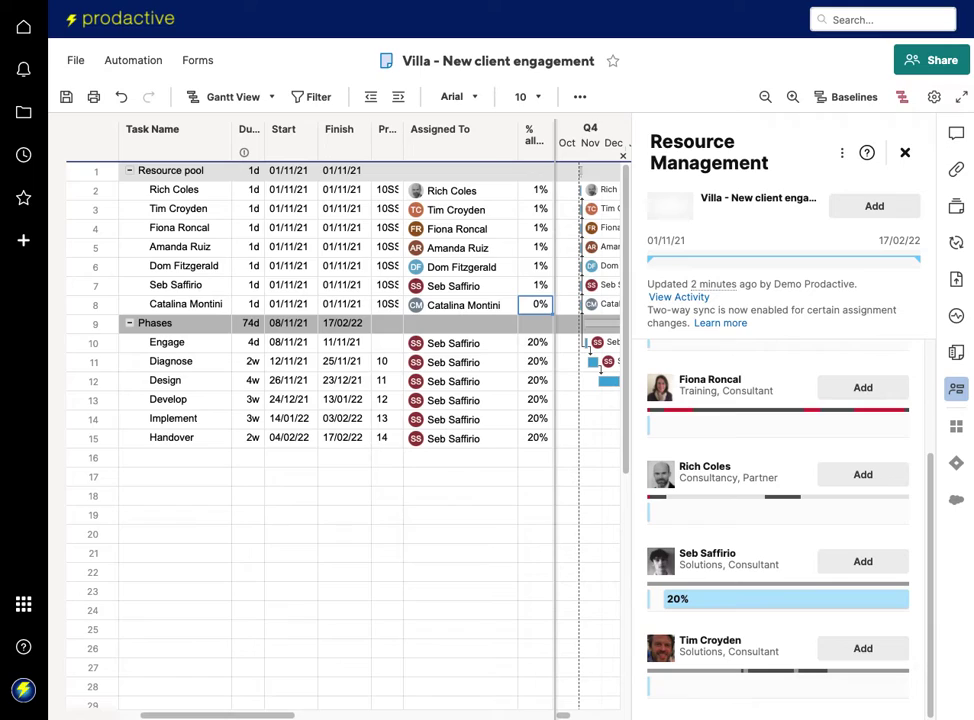
pyautogui.moveTo(540, 285); pyautogui.dragTo(540, 190)
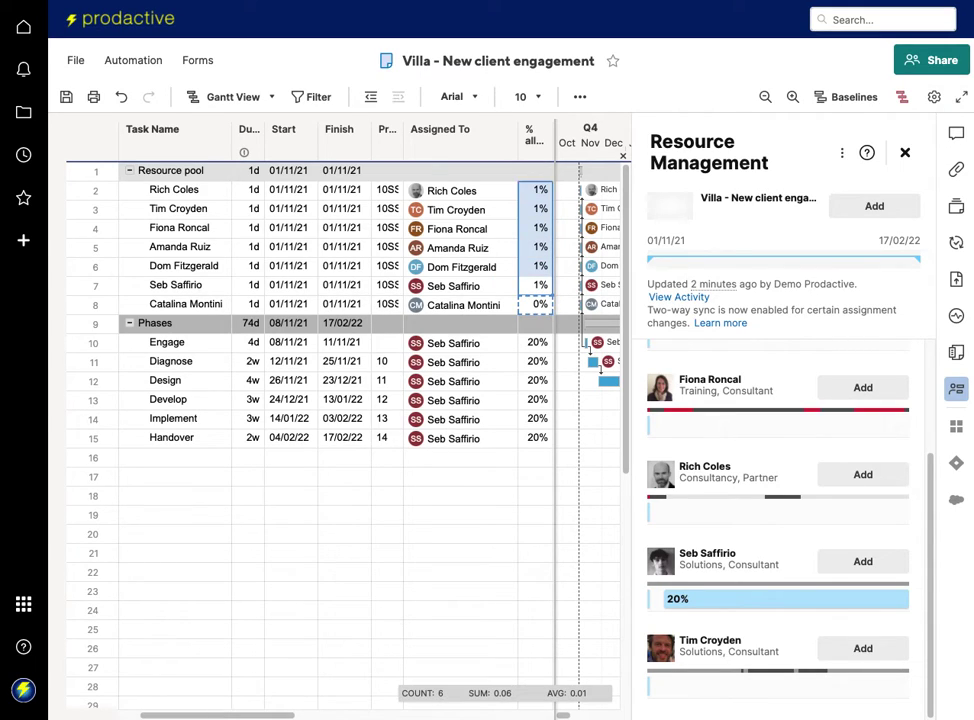
pyautogui.hotkey('ctrl', 'v')
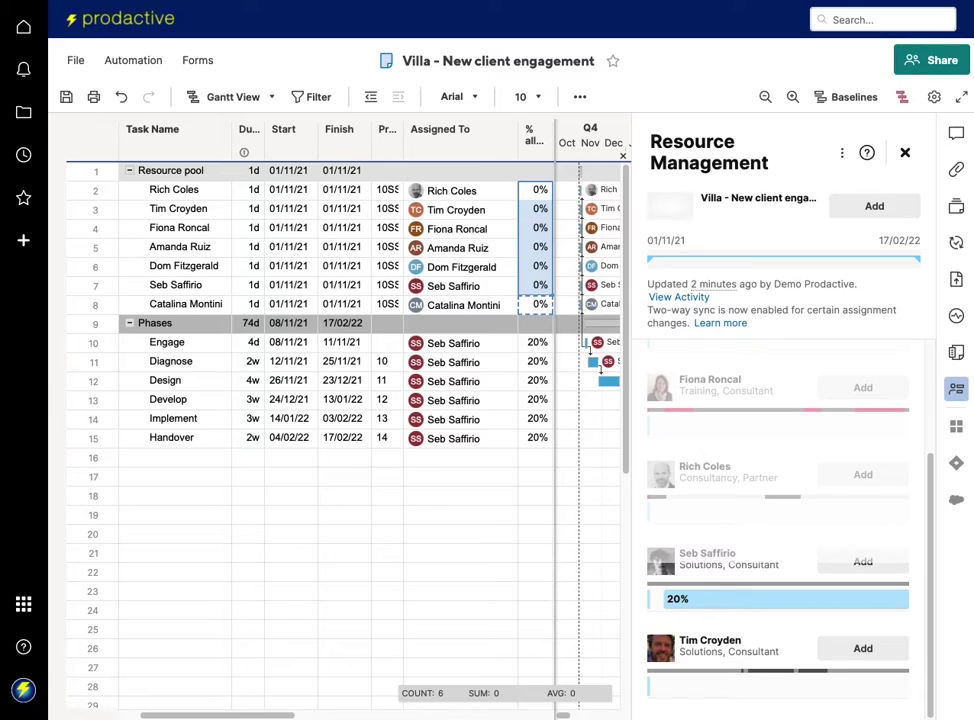
pyautogui.click(485, 344)
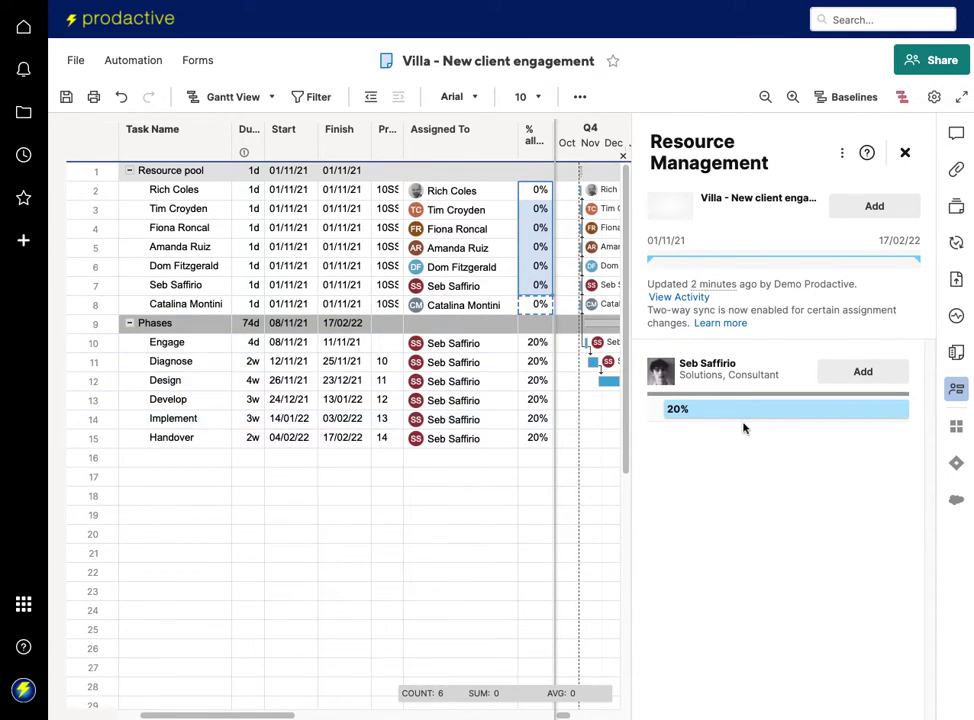
pyautogui.click(130, 171)
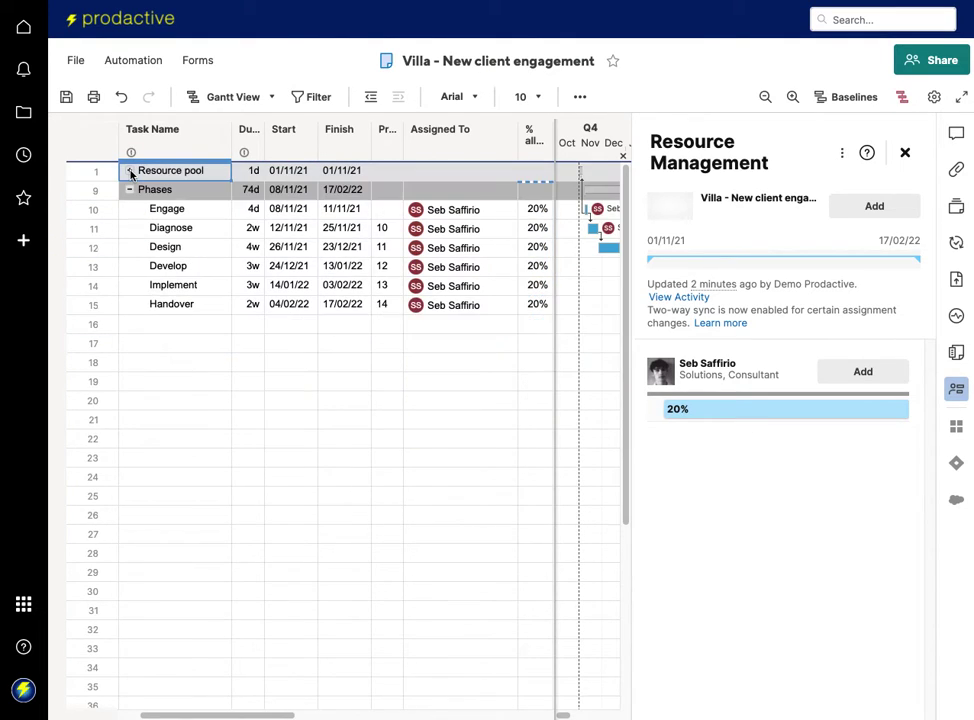
# - Delete the Resource pool row with its member rows and sync the trimmed sheet to Resource Management
pyautogui.click(60, 170)
pyautogui.rightClick(60, 170)
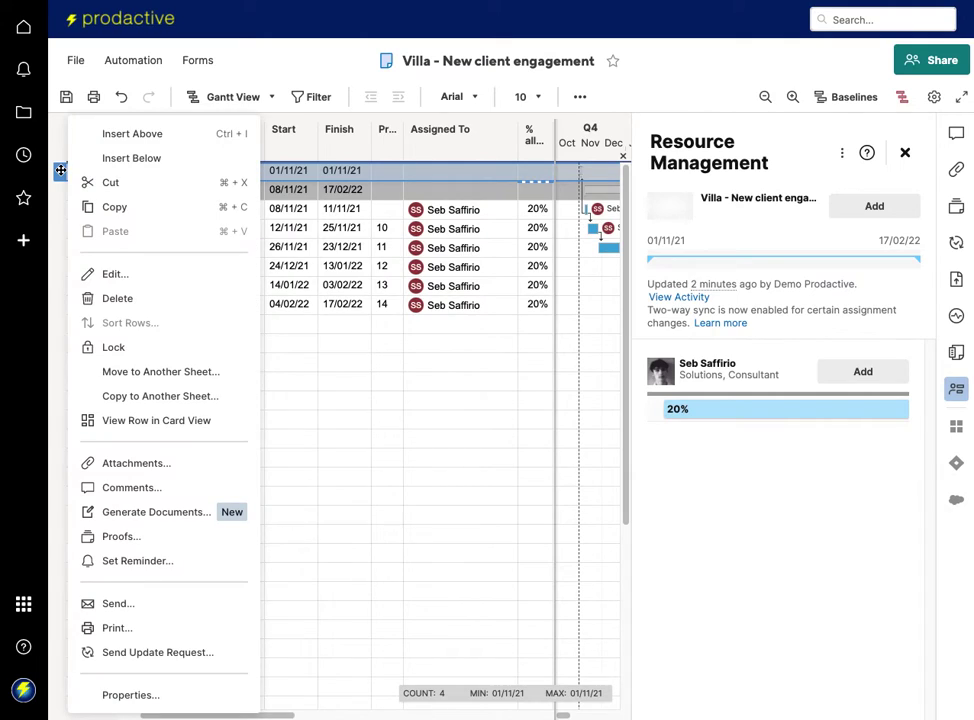
pyautogui.click(108, 298)
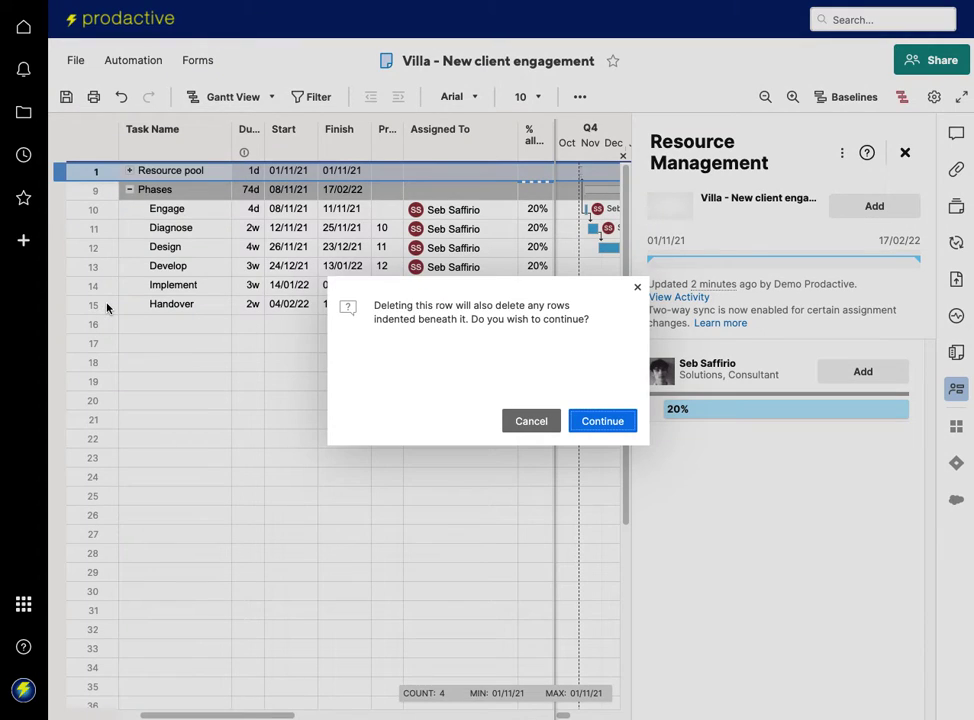
pyautogui.click(602, 422)
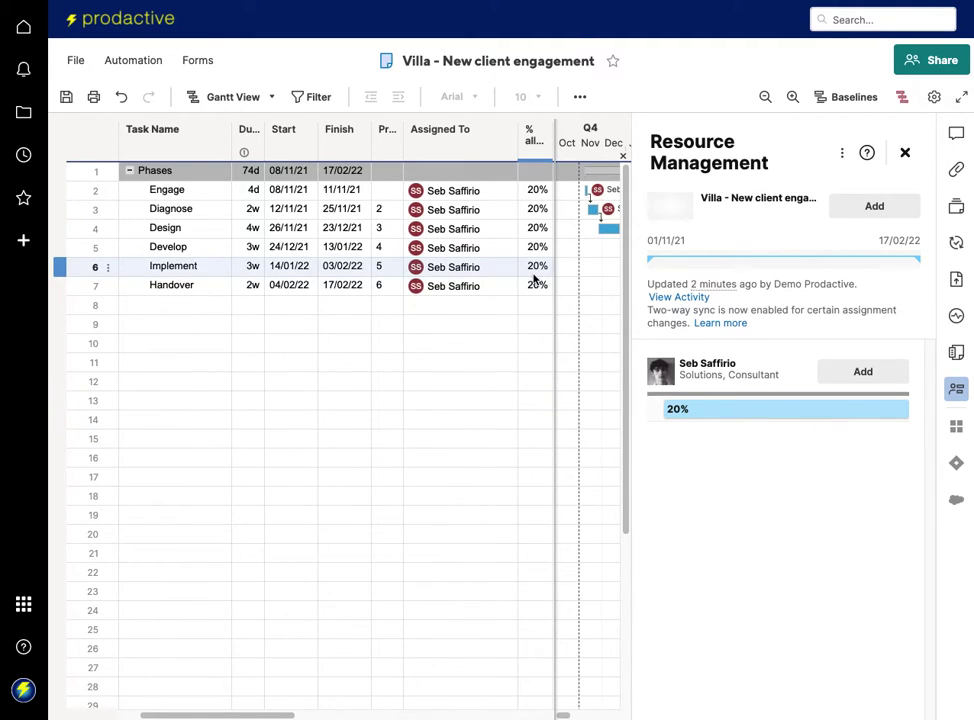
pyautogui.click(874, 206)
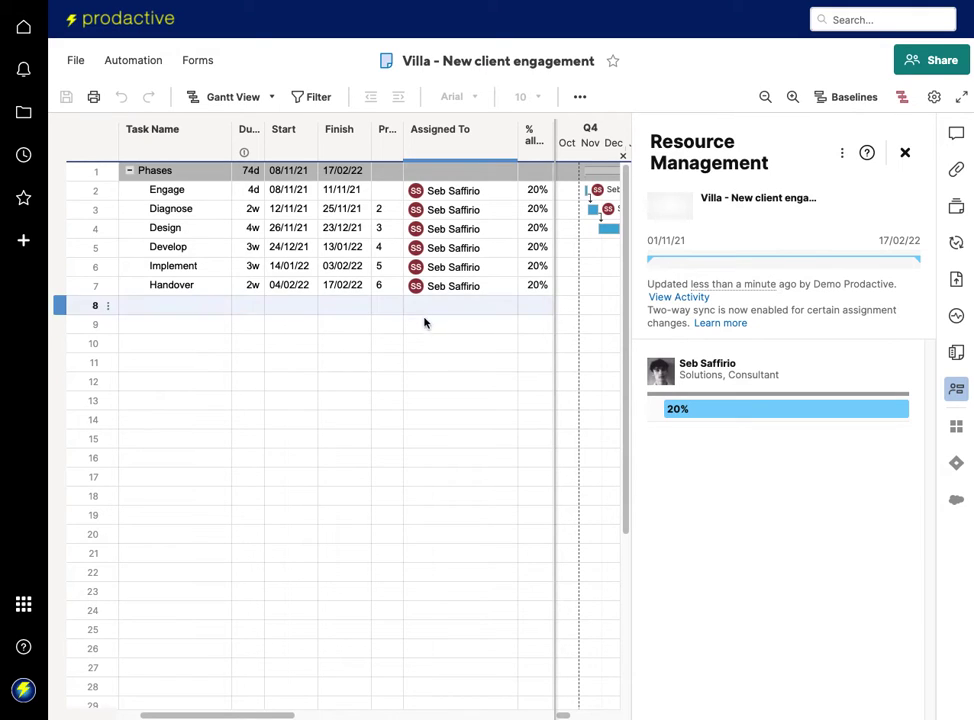
pyautogui.click(440, 365)
# - Scroll around the Villa - New client engagement page to inspect its six scheduled phases
pyautogui.hscroll(2, 440, 366)
pyautogui.hscroll(-2, 439, 365)
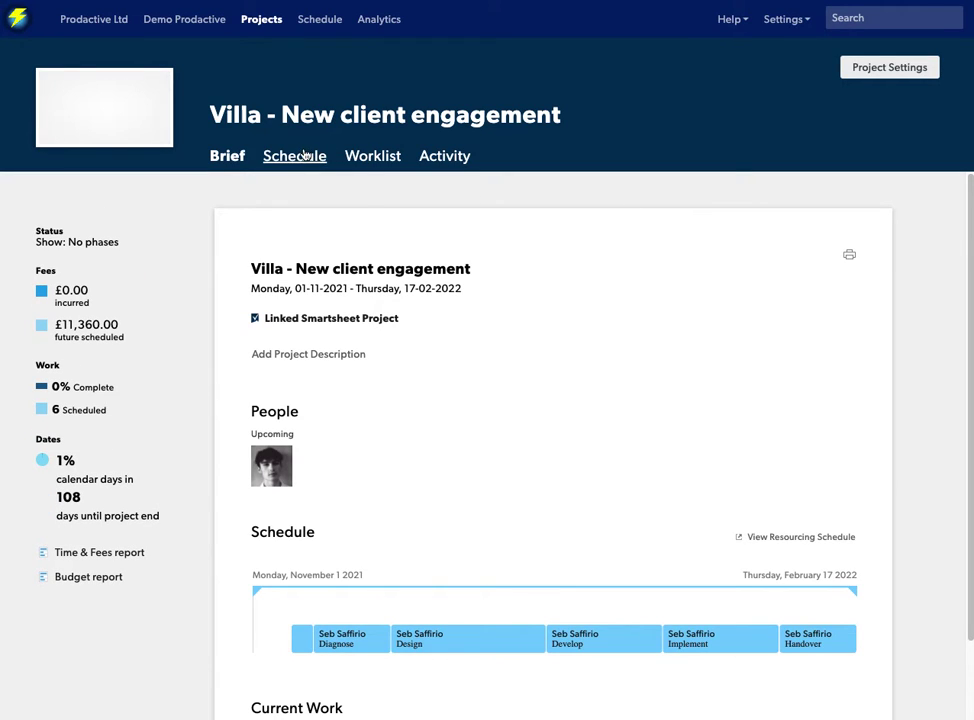
pyautogui.scroll(-1, 315, 498)
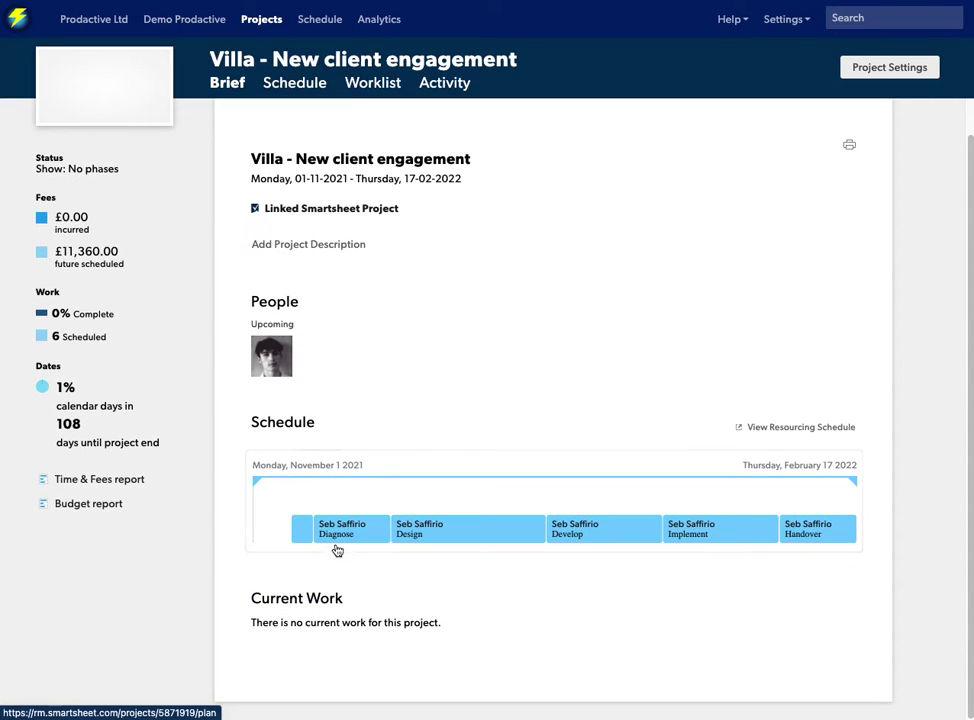
pyautogui.scroll(1, 343, 539)
pyautogui.scroll(2, 343, 539)
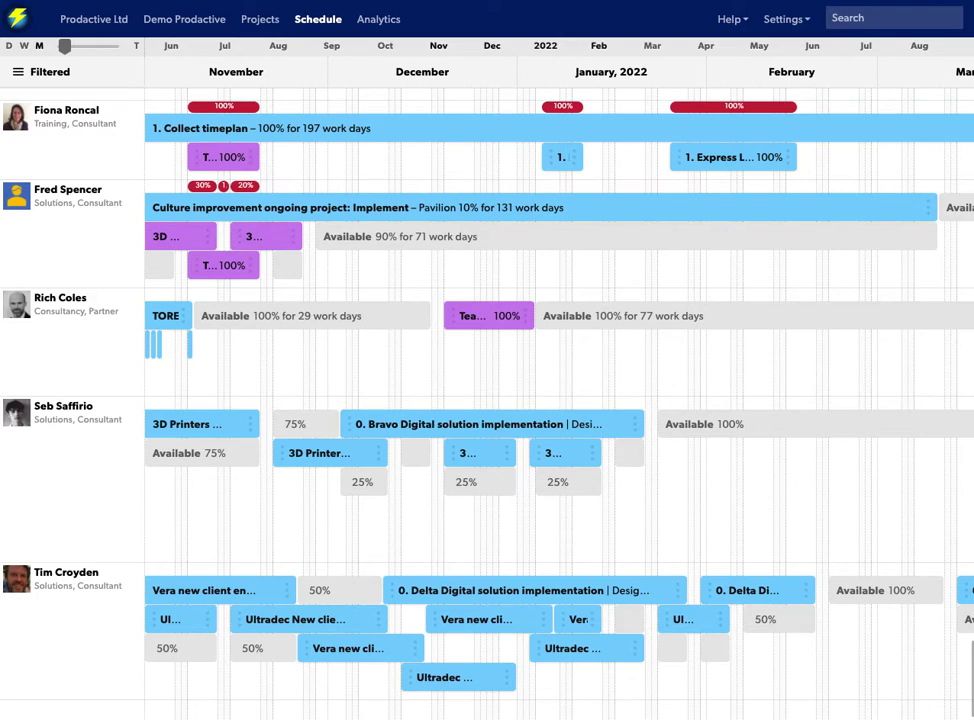
# - Inspect the consultant's Villa bookings on the Schedule, such as Engage at 20%, 08–11 November 2021
pyautogui.moveTo(181, 220)
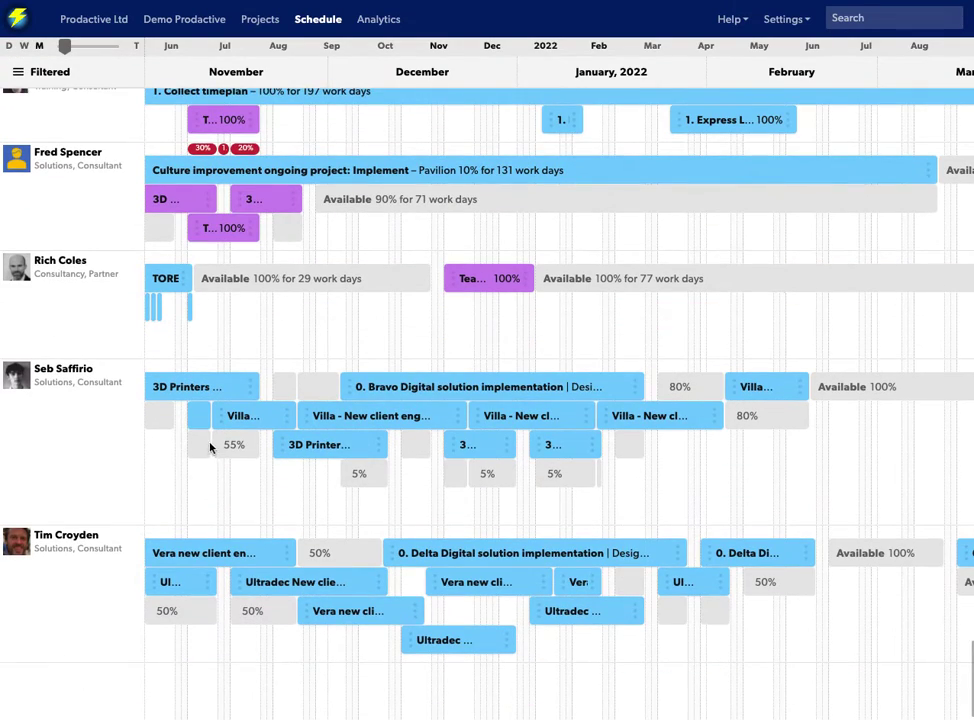
pyautogui.moveTo(228, 420)
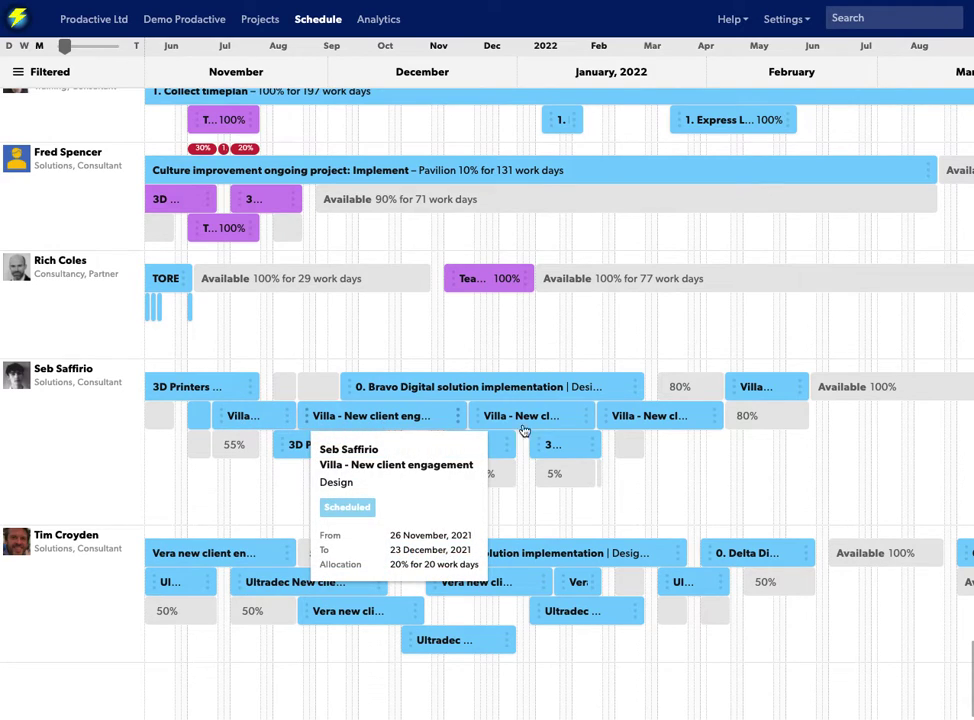
pyautogui.moveTo(534, 432)
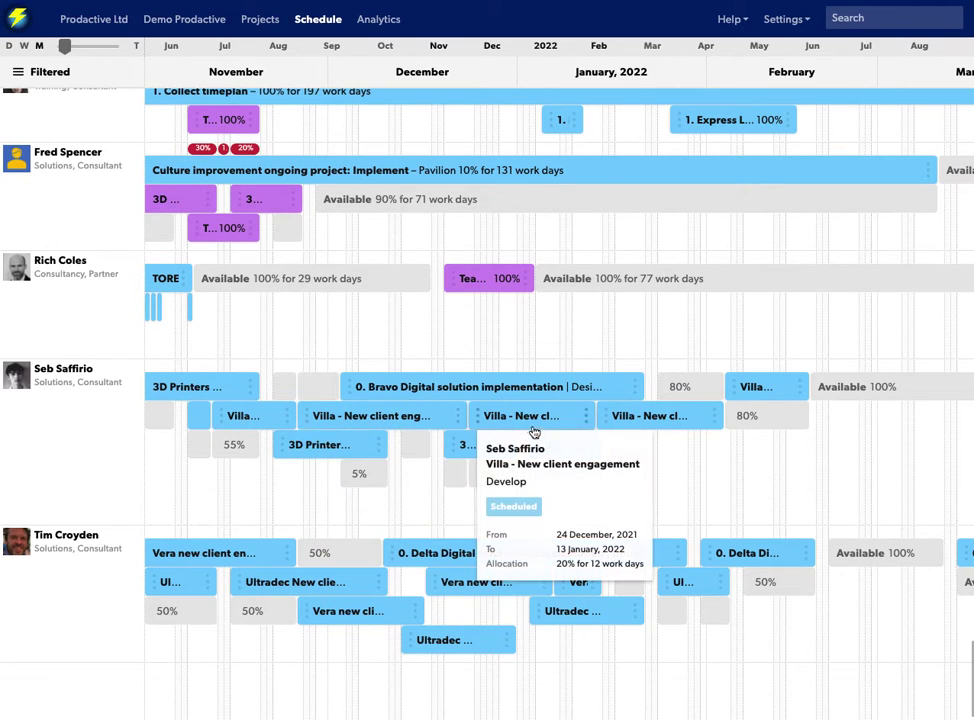
# - Move the Engage assignment's start date from 08 to 09 November 2021
pyautogui.click(203, 421)
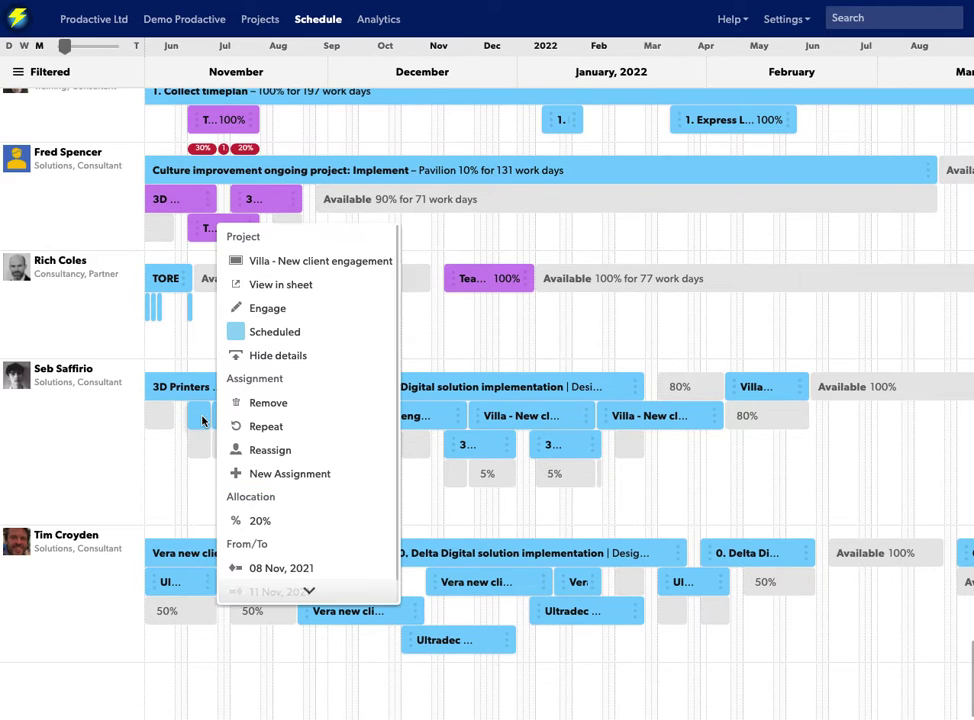
pyautogui.click(254, 570)
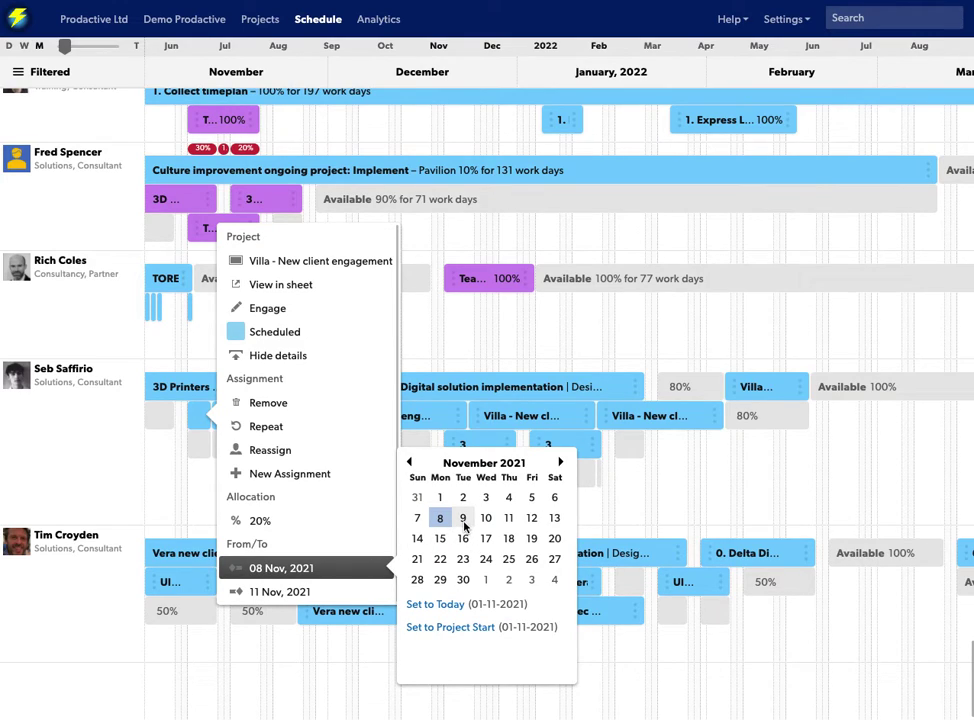
pyautogui.click(463, 520)
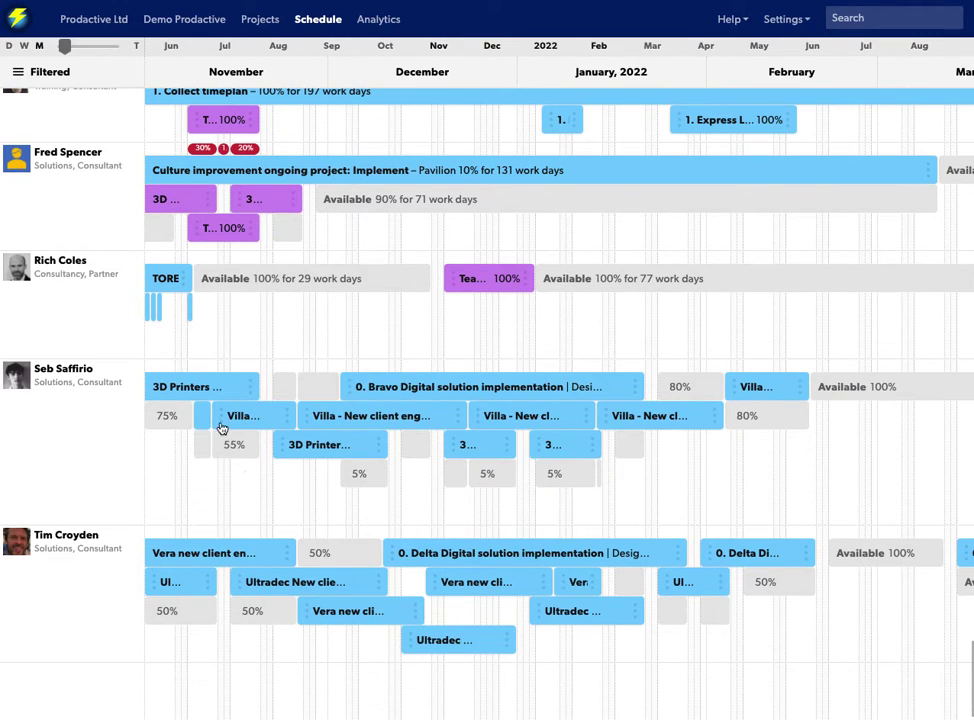
pyautogui.moveTo(214, 426)
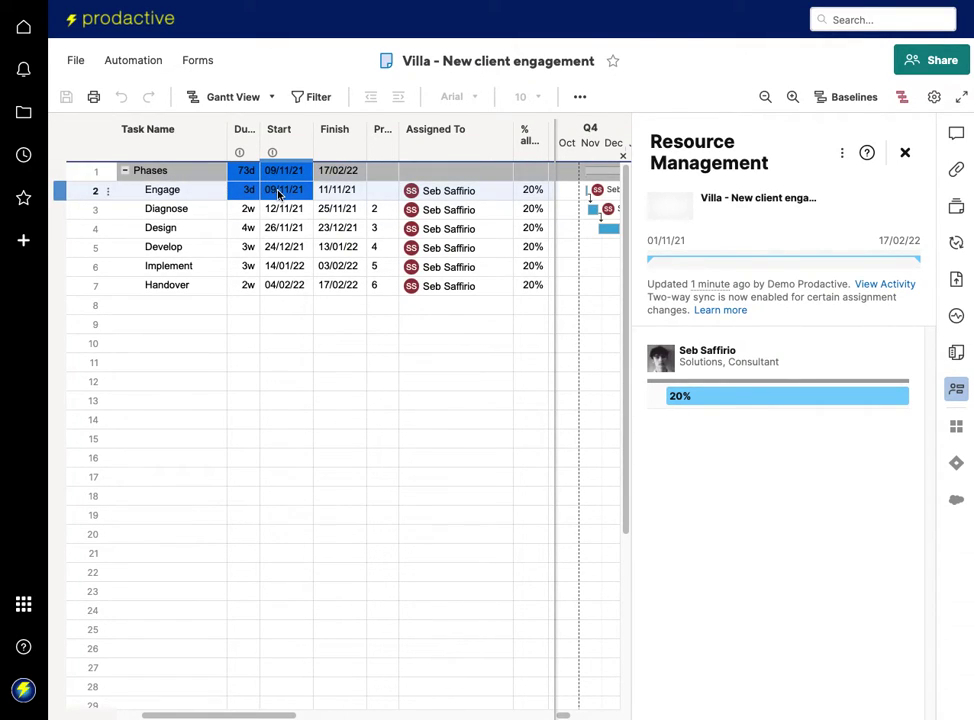
# - Check Engage's synced 09/11/21 start, 3-day duration and Handover's assignee, then view the Villa activity log
pyautogui.click(279, 195)
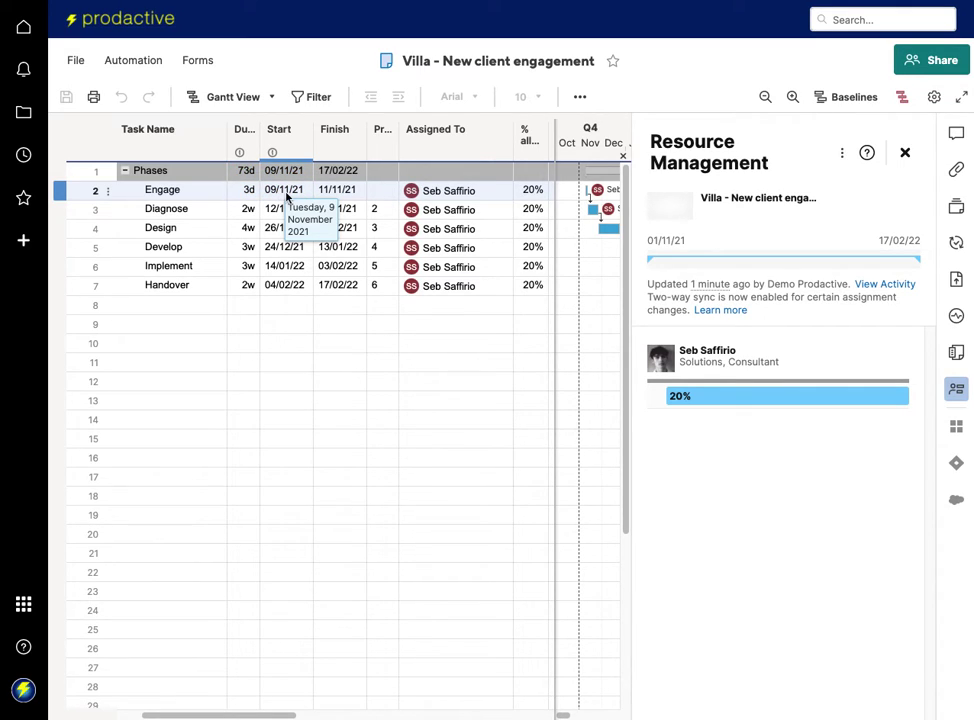
pyautogui.click(335, 210)
pyautogui.click(455, 285)
pyautogui.moveTo(455, 285)
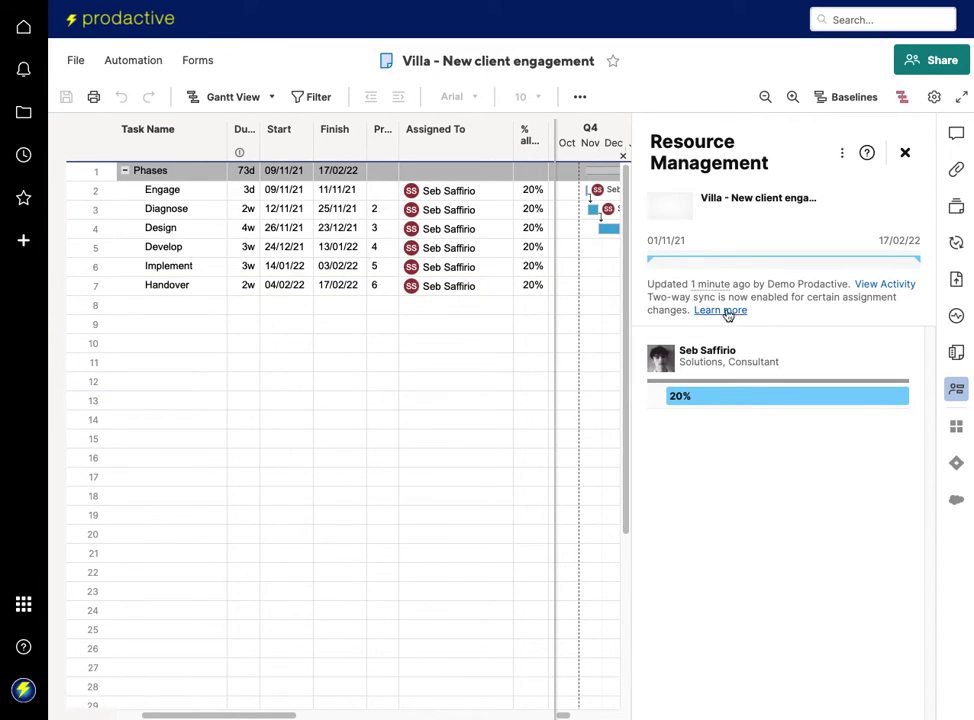
pyautogui.click(871, 286)
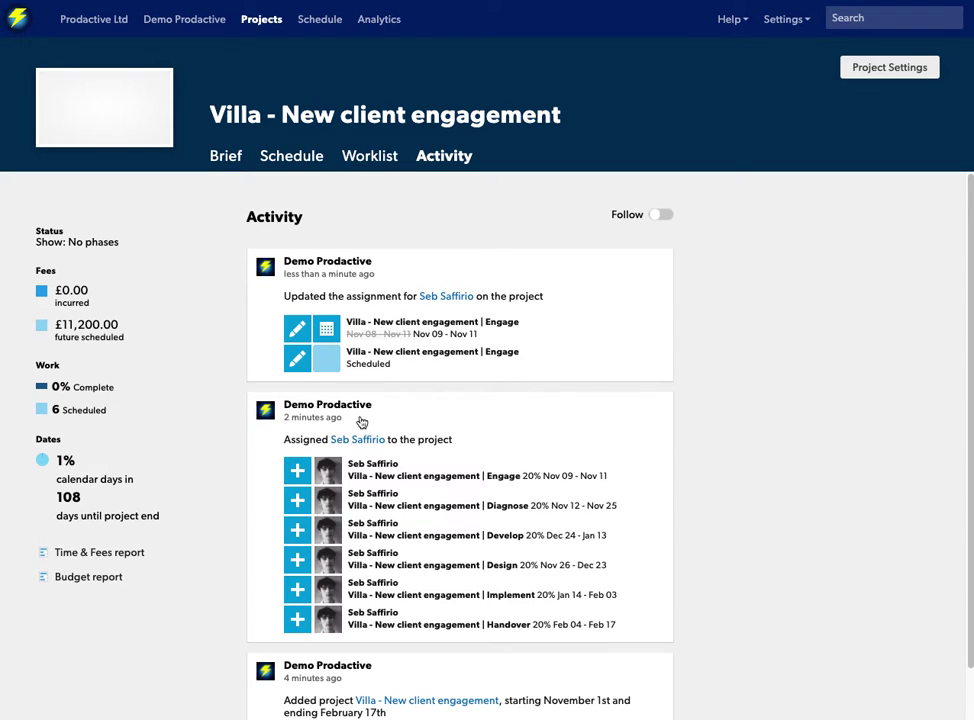
pyautogui.scroll(-1, 345, 502)
pyautogui.scroll(1, 345, 502)
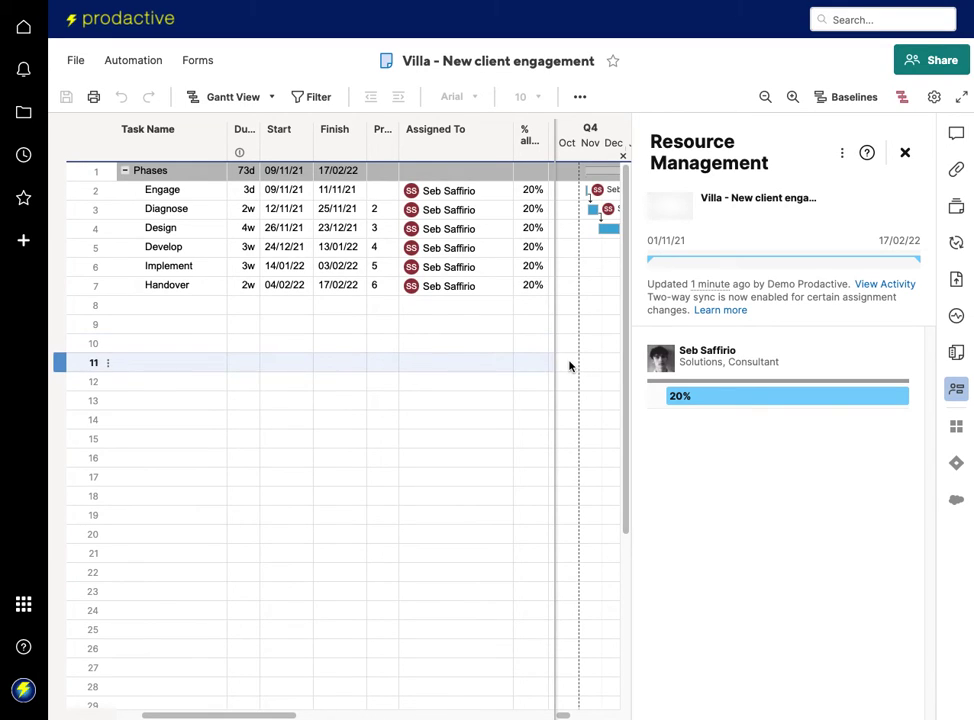
pyautogui.click(453, 323)
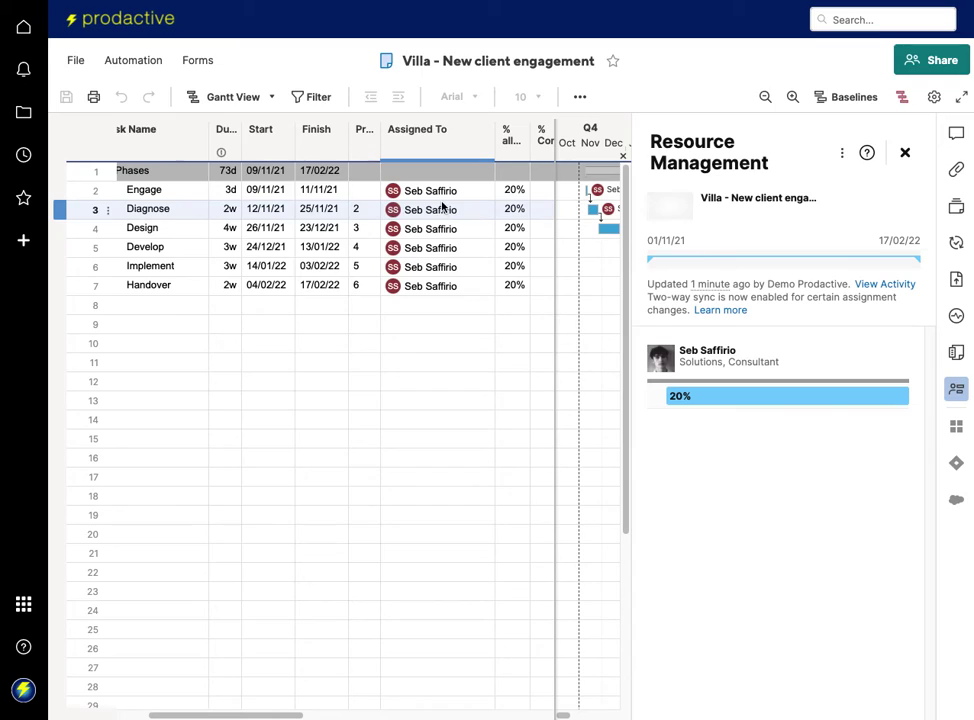
pyautogui.moveTo(442, 217)
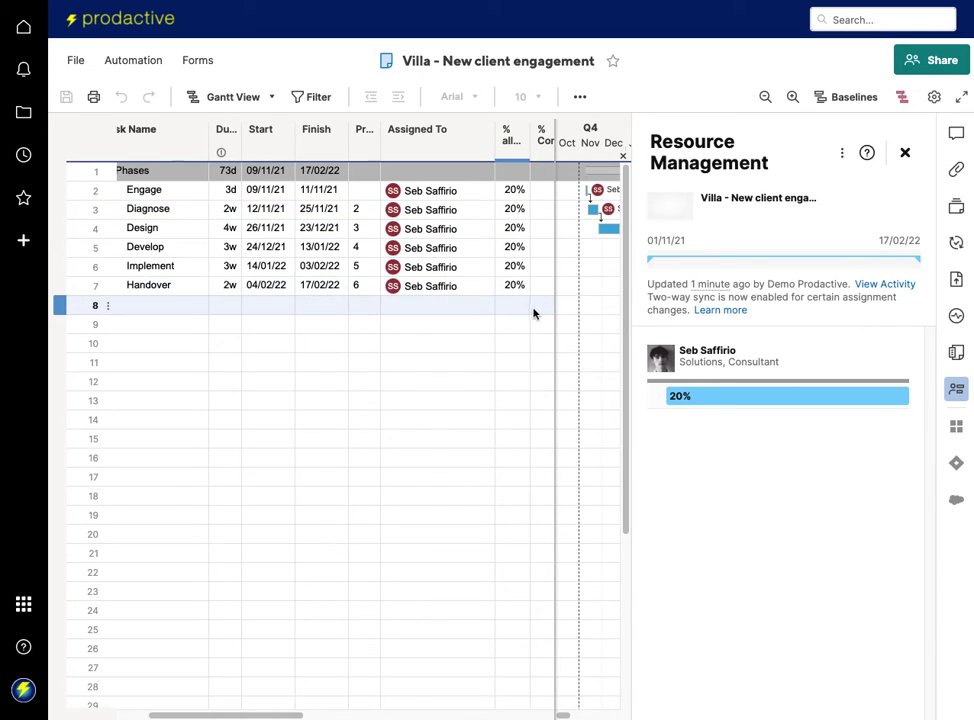